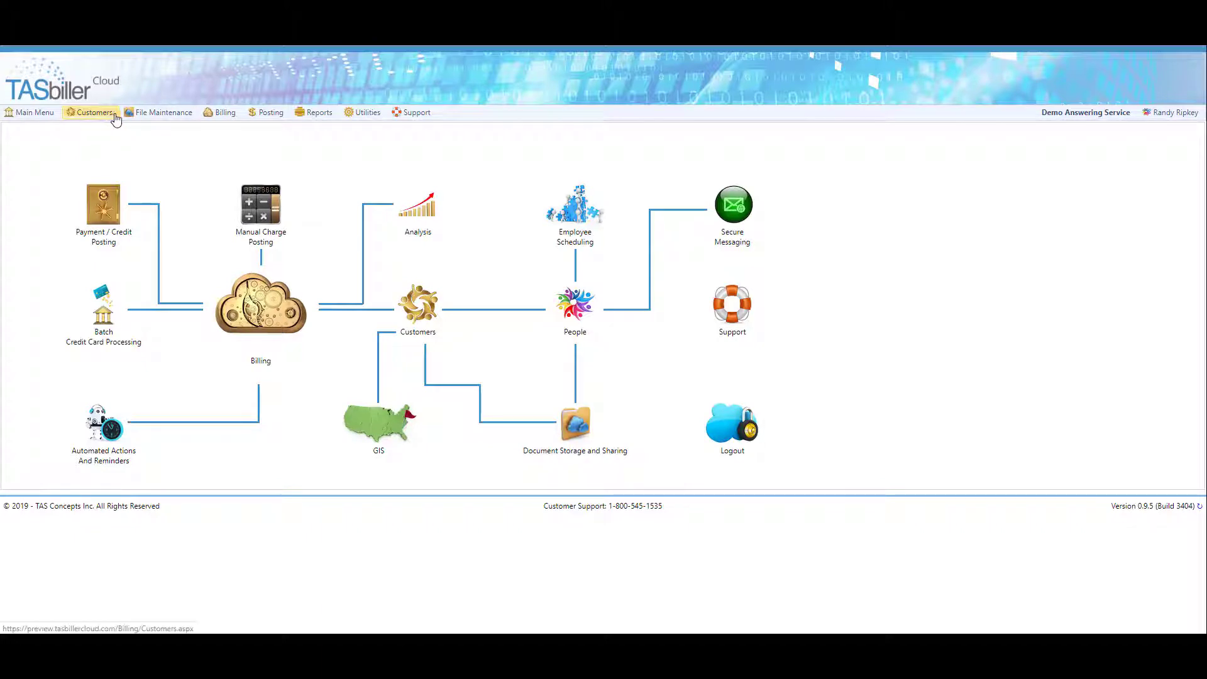
- Open File Maintenance > Customers to display the Customer Maintenance grid
click(148, 113)
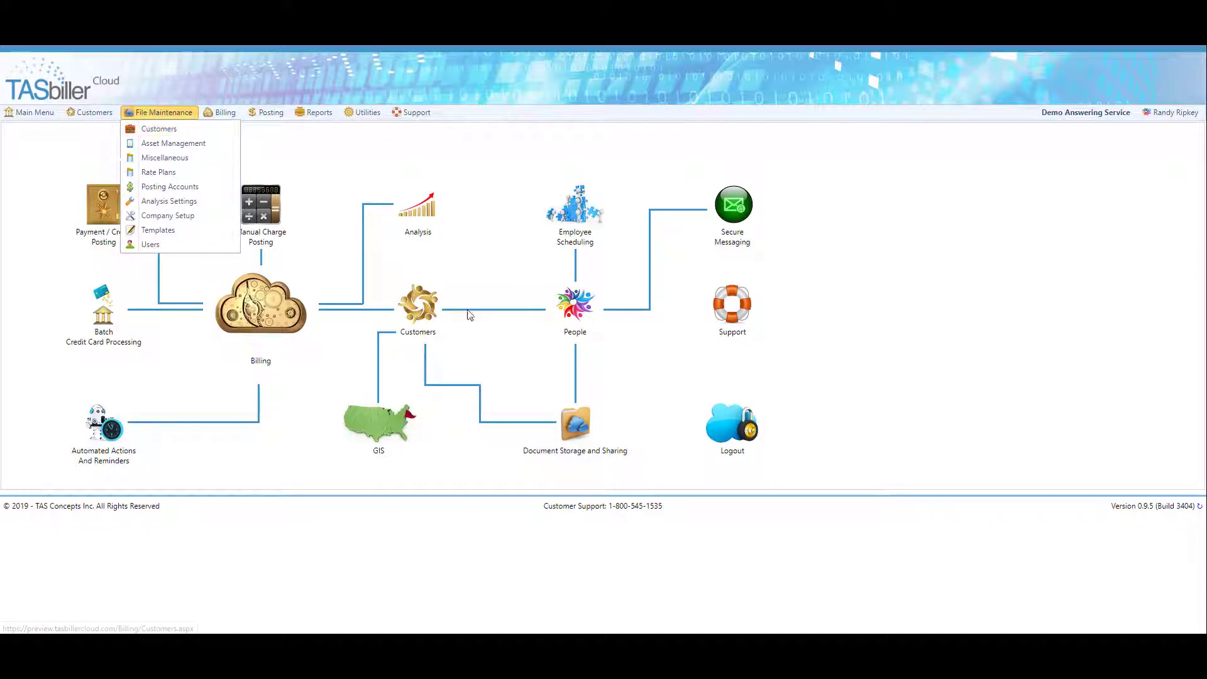
click(428, 314)
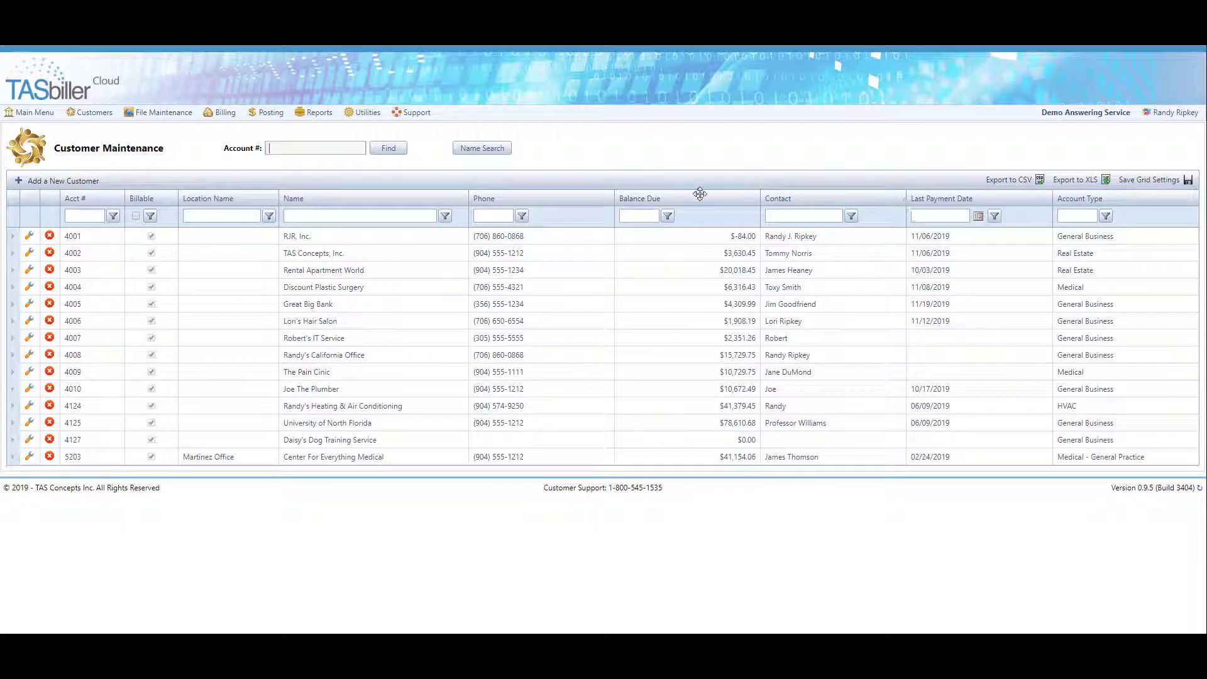
- Drag the Phone column so it sits before the Name column
right_click(701, 196)
mouse_move(741, 283)
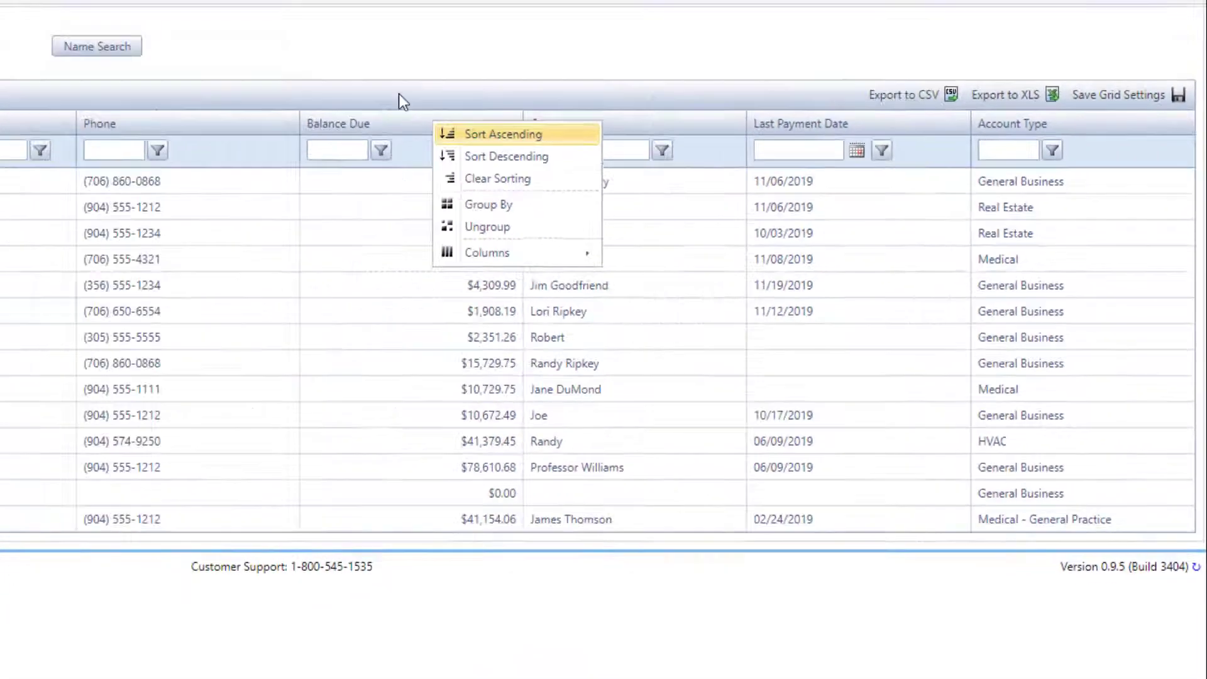
click(125, 8)
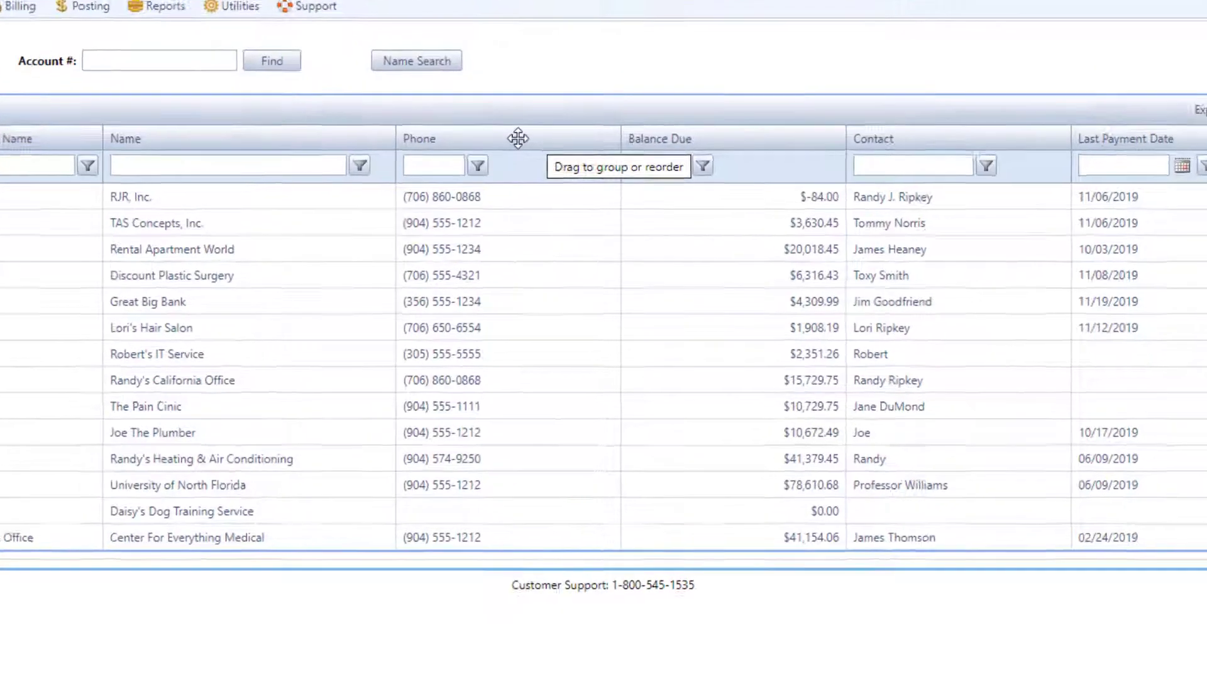
drag(553, 199, 366, 198)
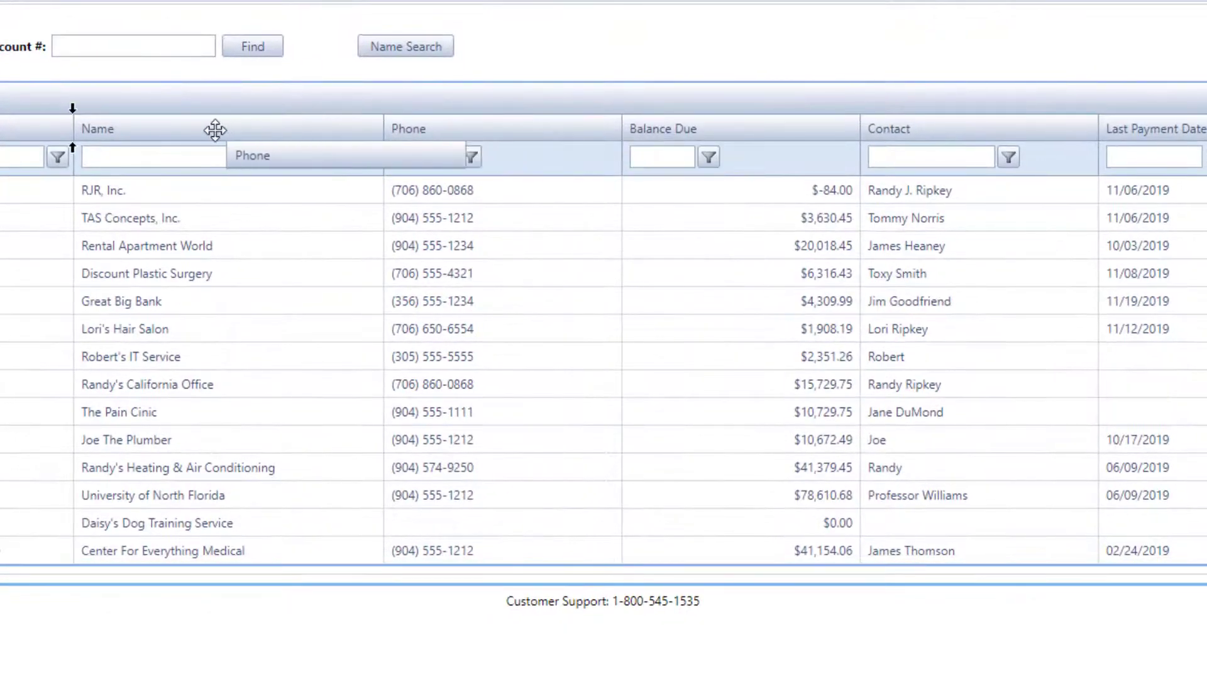
drag(215, 130, 214, 130)
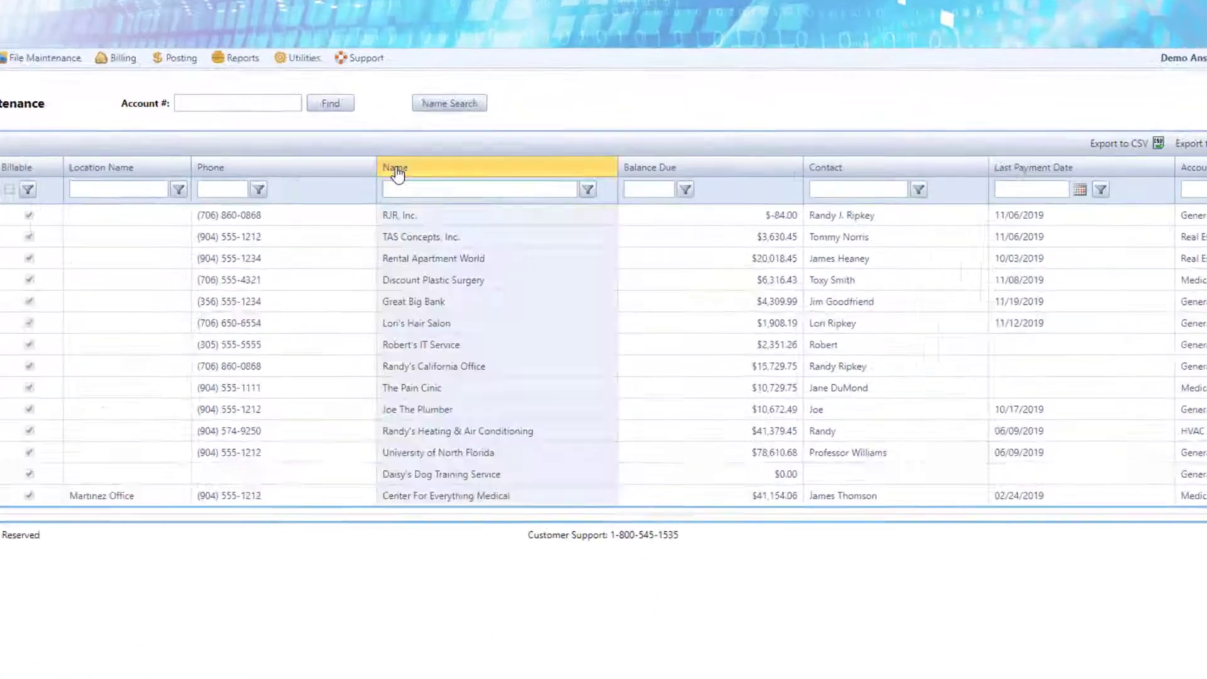
- Sort by Name A–Z, then Z–A, clear the sort, and check the Acct # filter
click(441, 199)
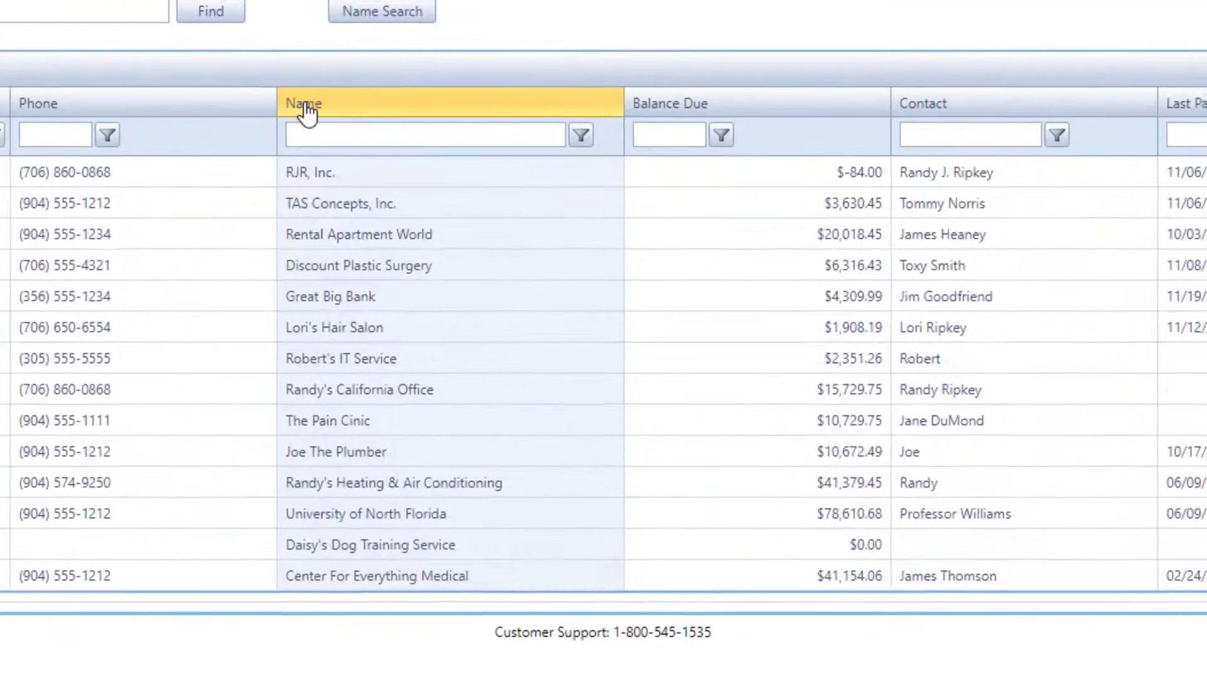
click(304, 112)
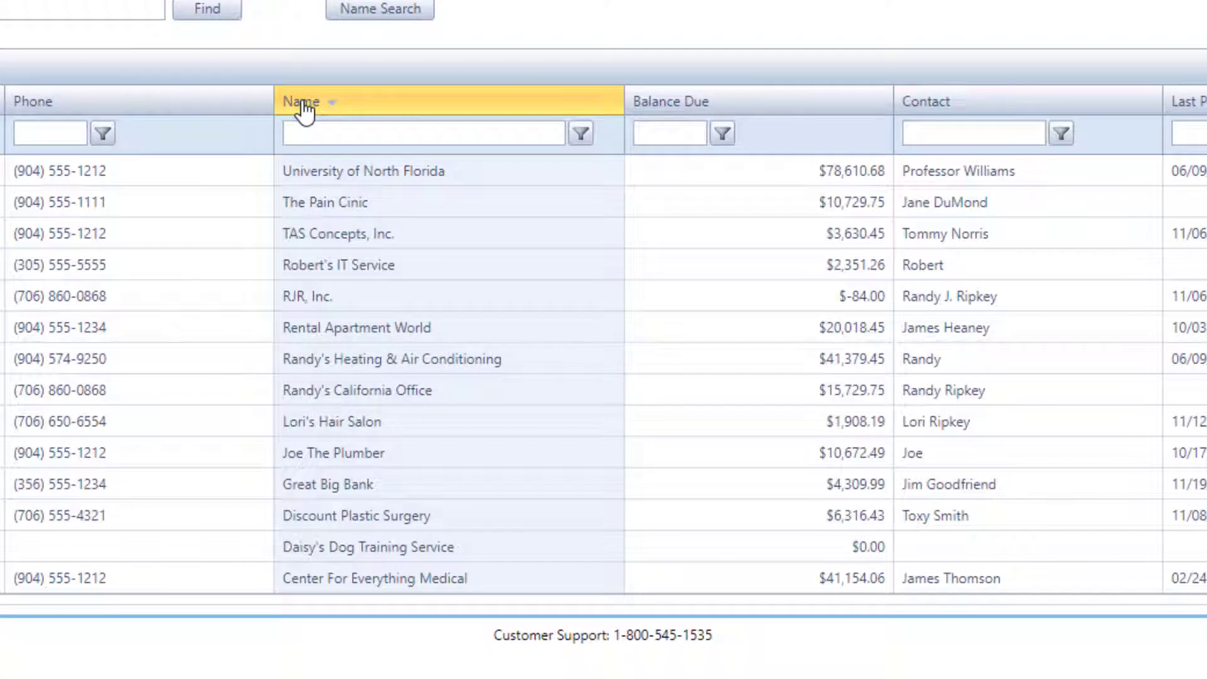
click(303, 110)
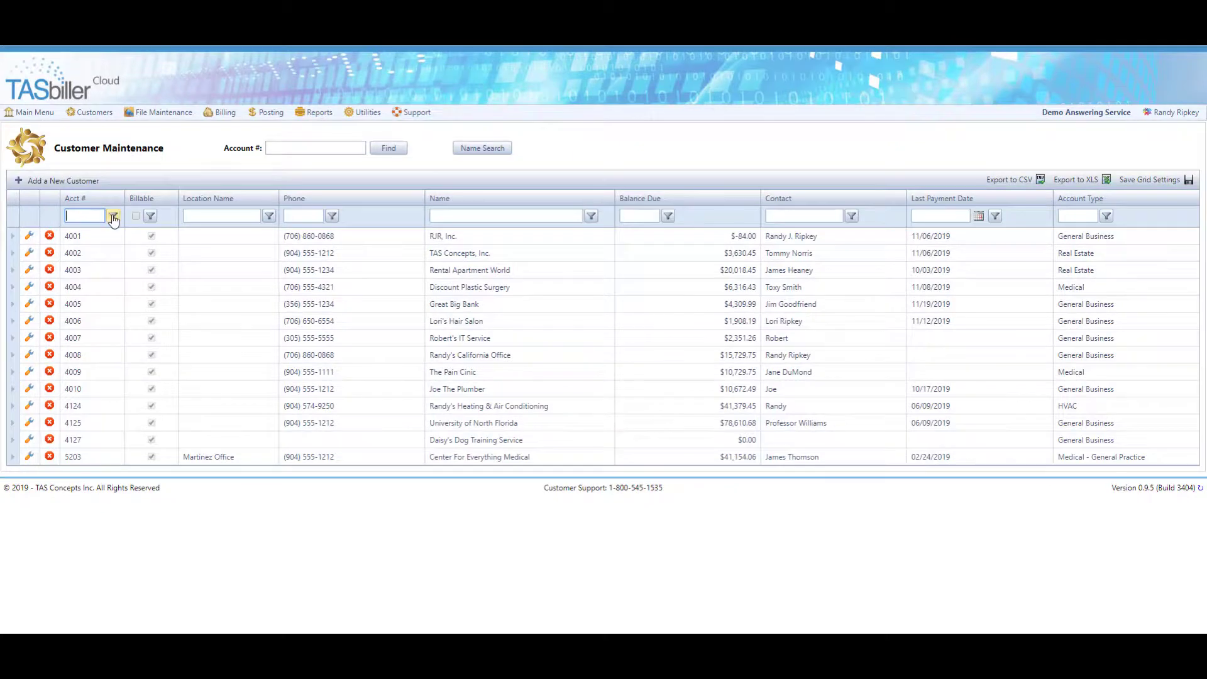
click(113, 216)
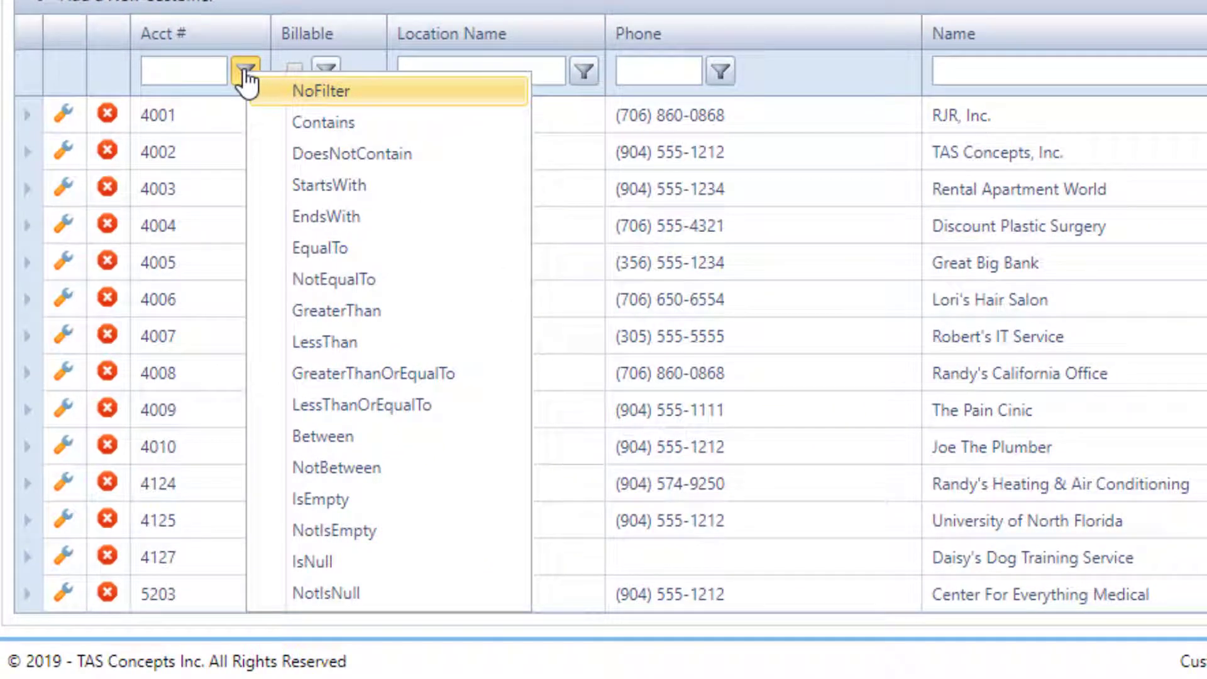
click(196, 72)
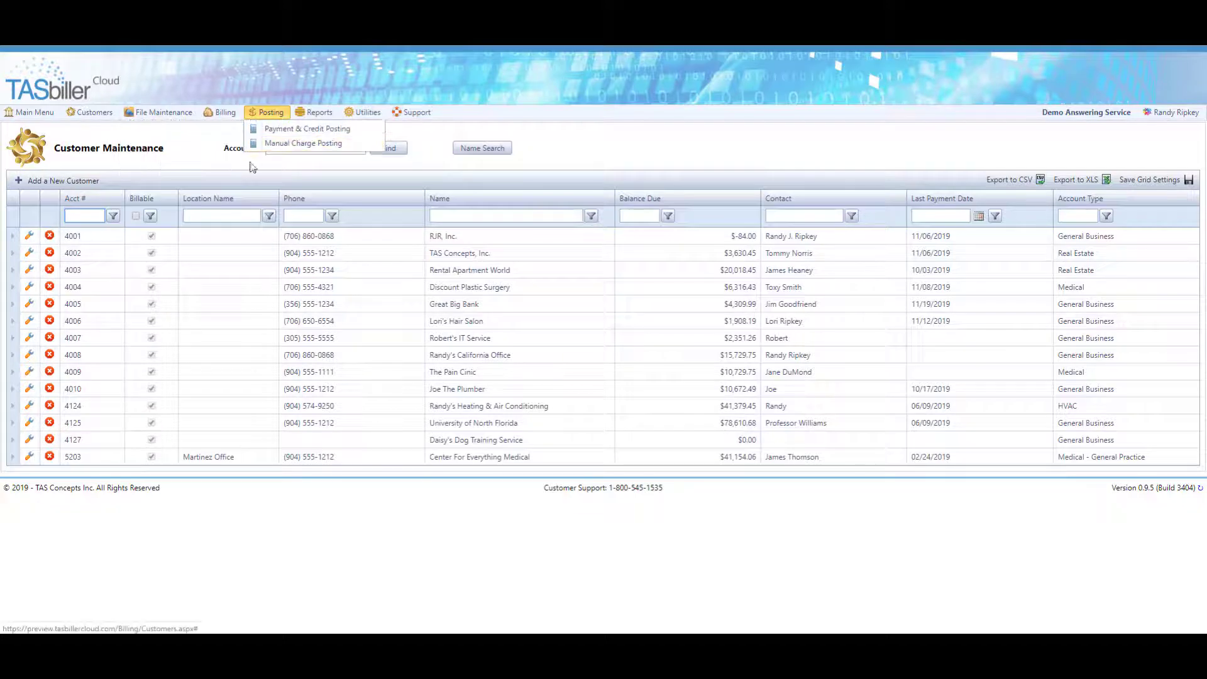
- Go back to the customer list and open Great Big Bank, account 4005, in Customer Edit
click(35, 113)
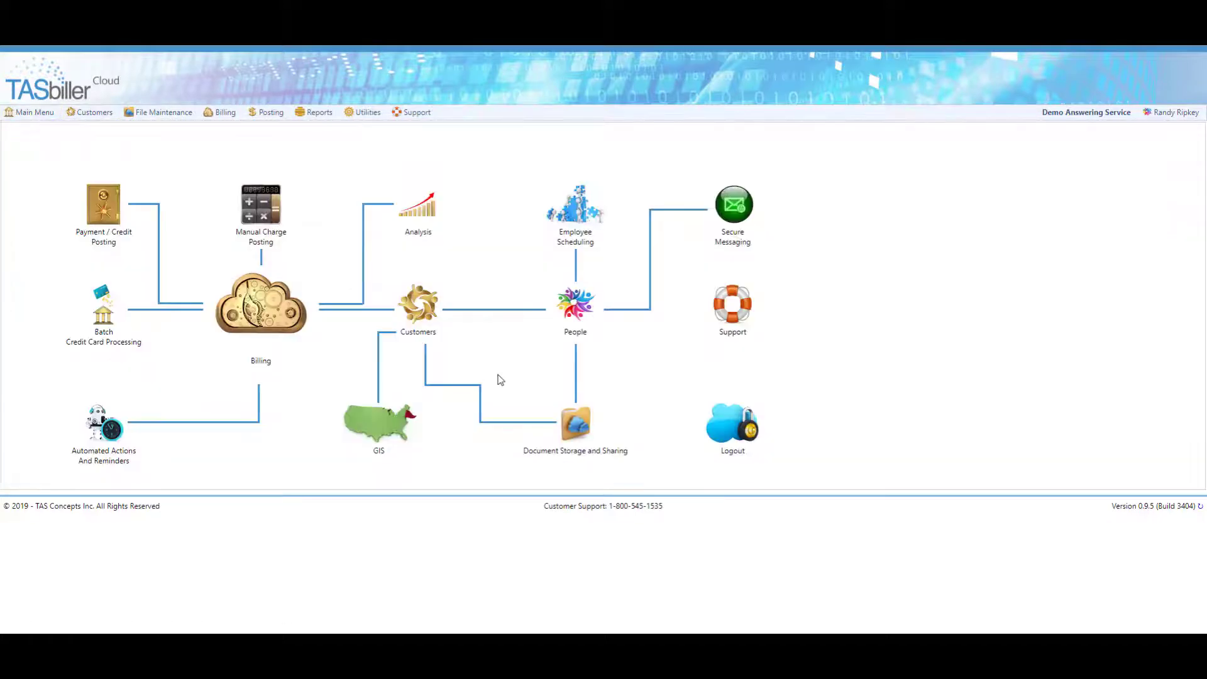
click(419, 308)
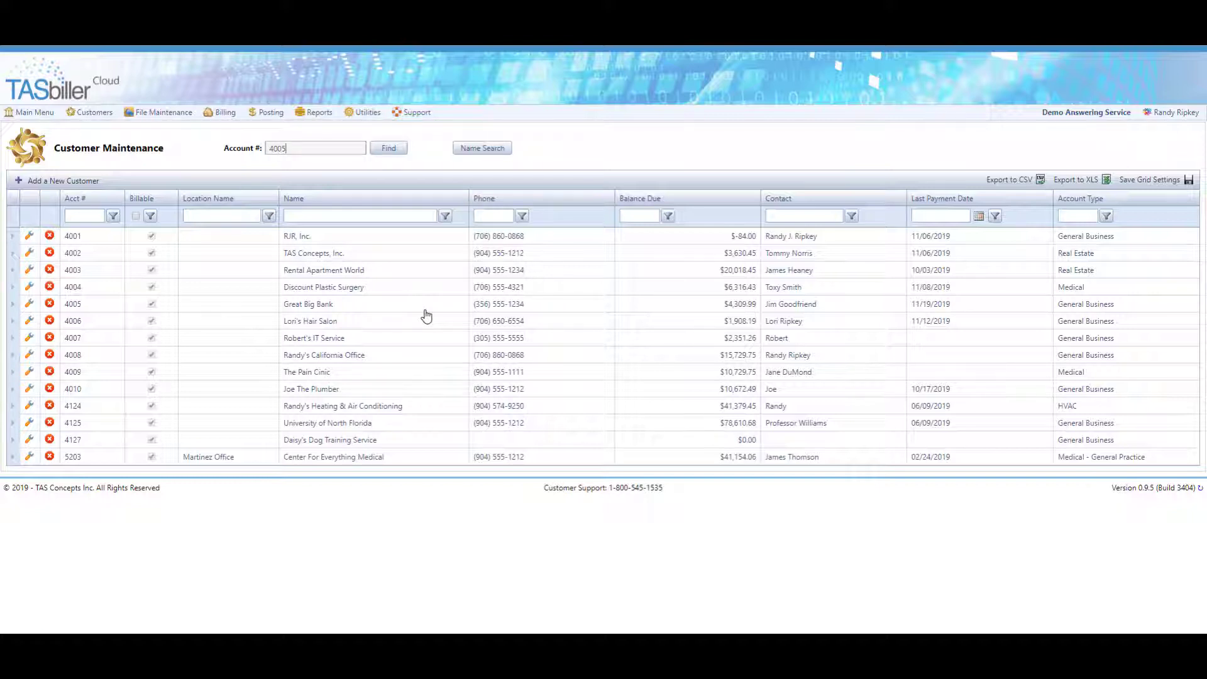
double_click(426, 316)
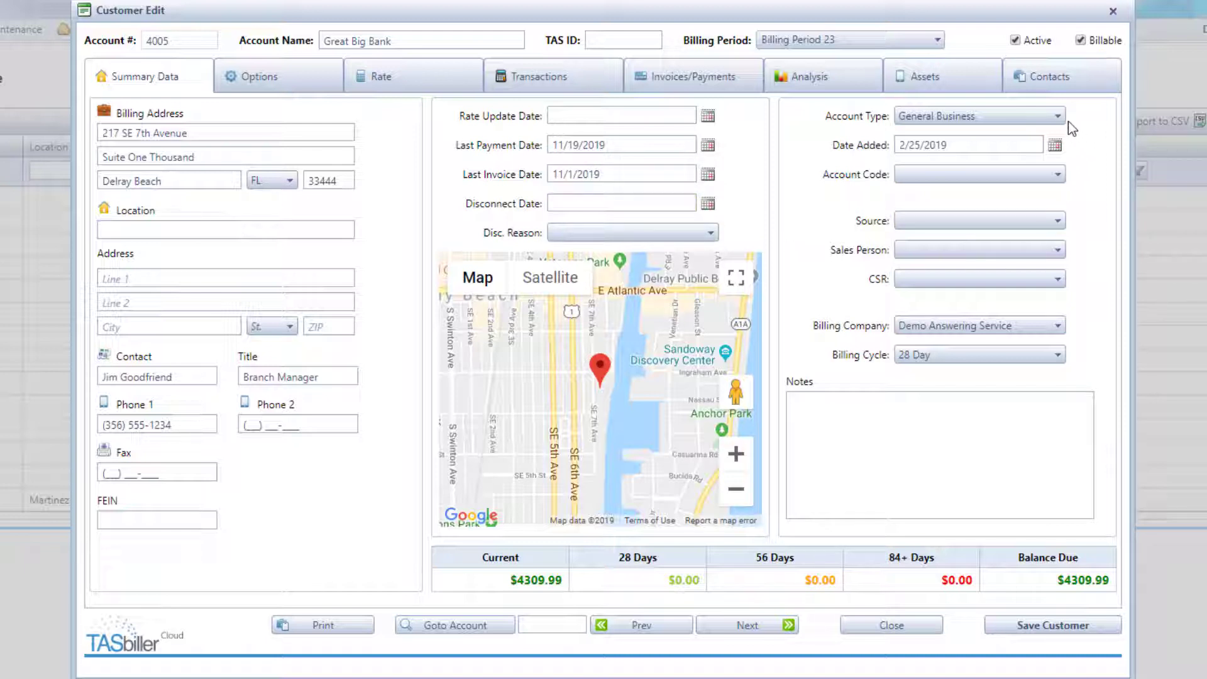
- Leave Account Code unchanged, set Source to Web Site, pick a Sales Person and CSR, and save
click(1059, 177)
click(1080, 176)
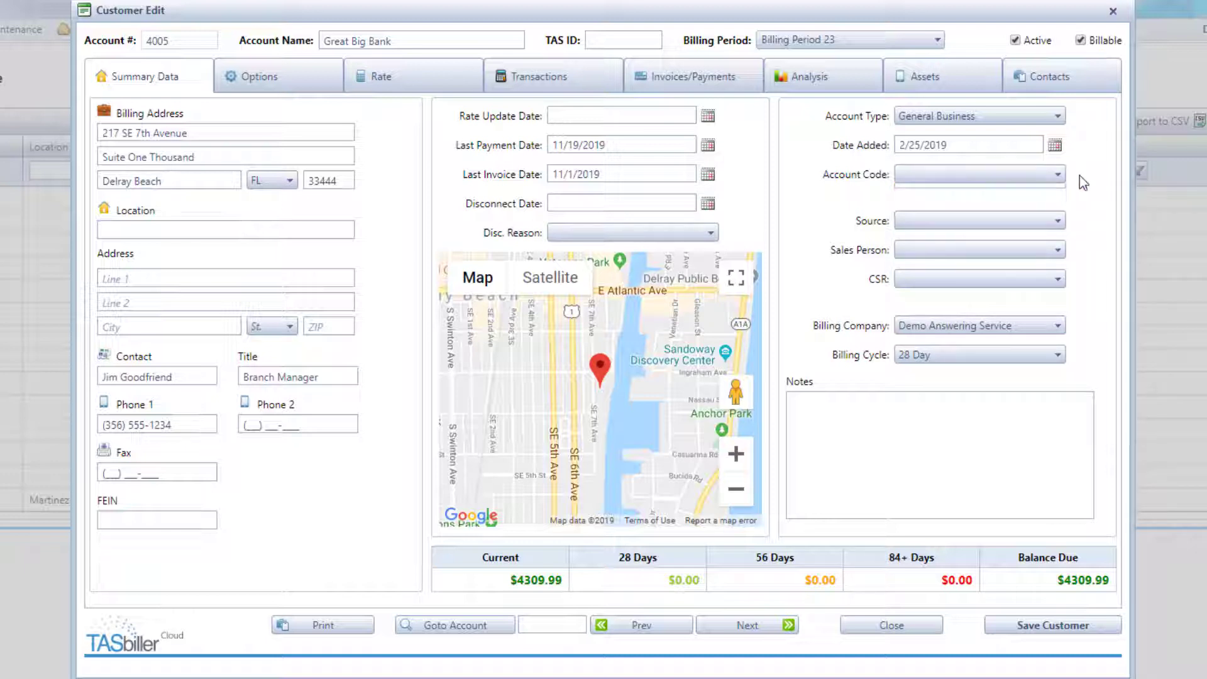
click(1060, 222)
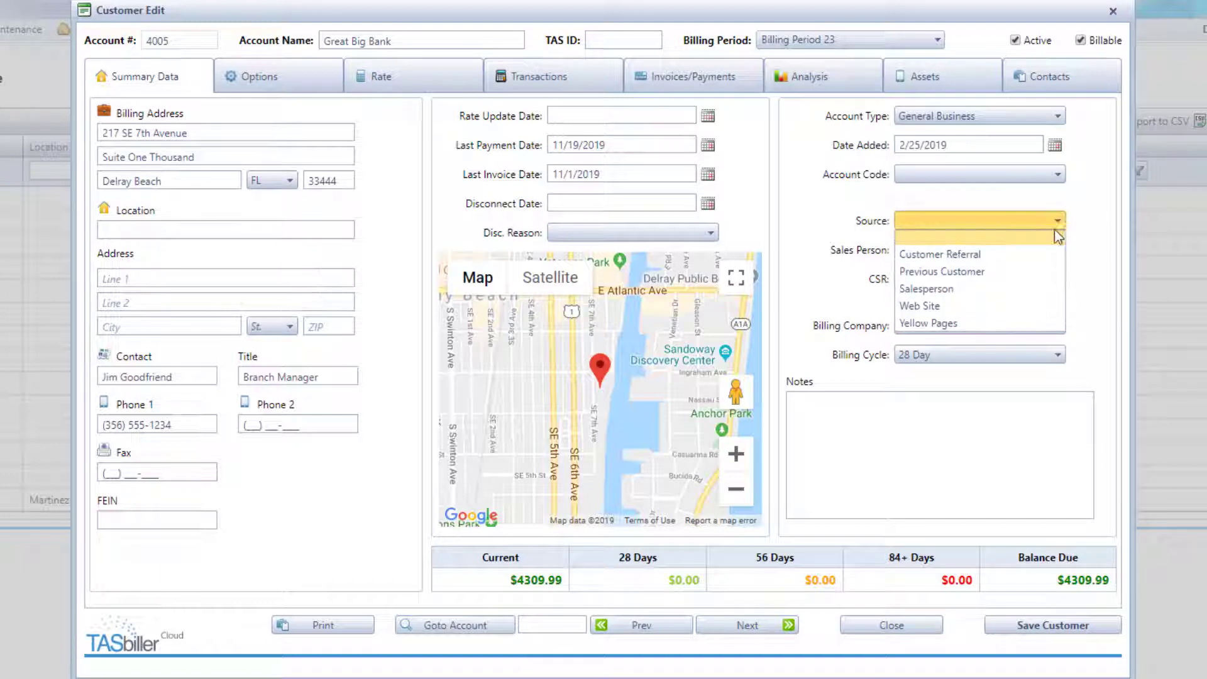
click(1009, 307)
click(1058, 251)
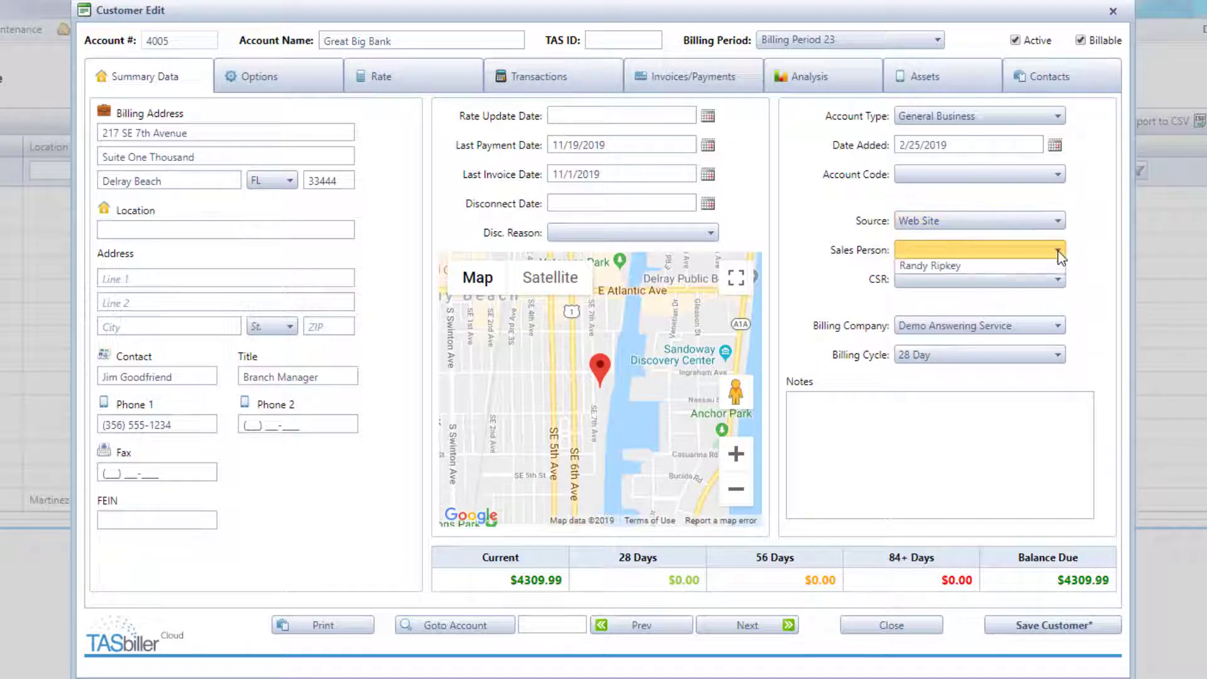
click(1045, 284)
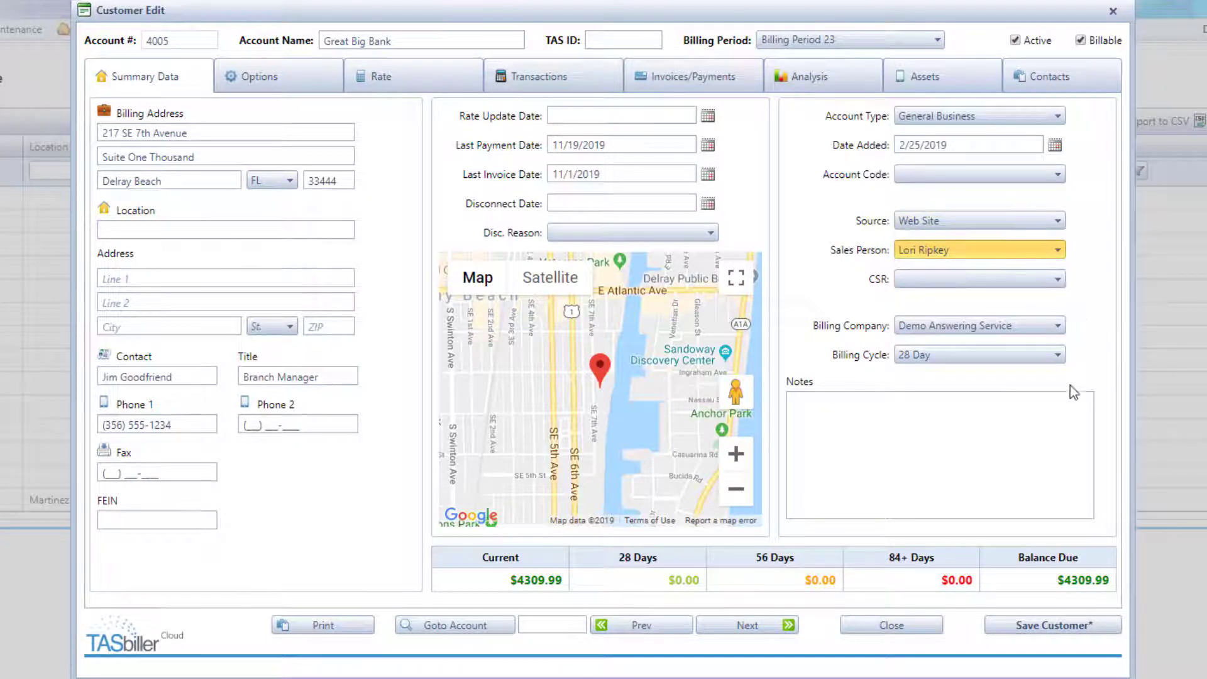
click(1059, 279)
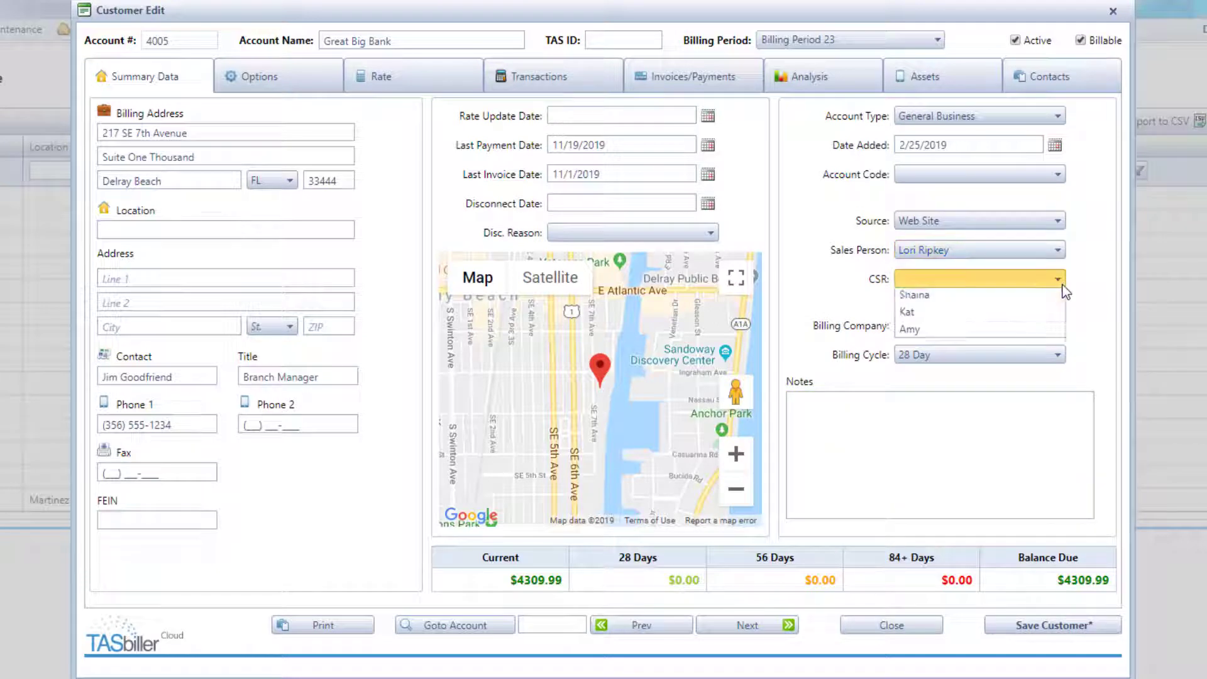
click(1028, 349)
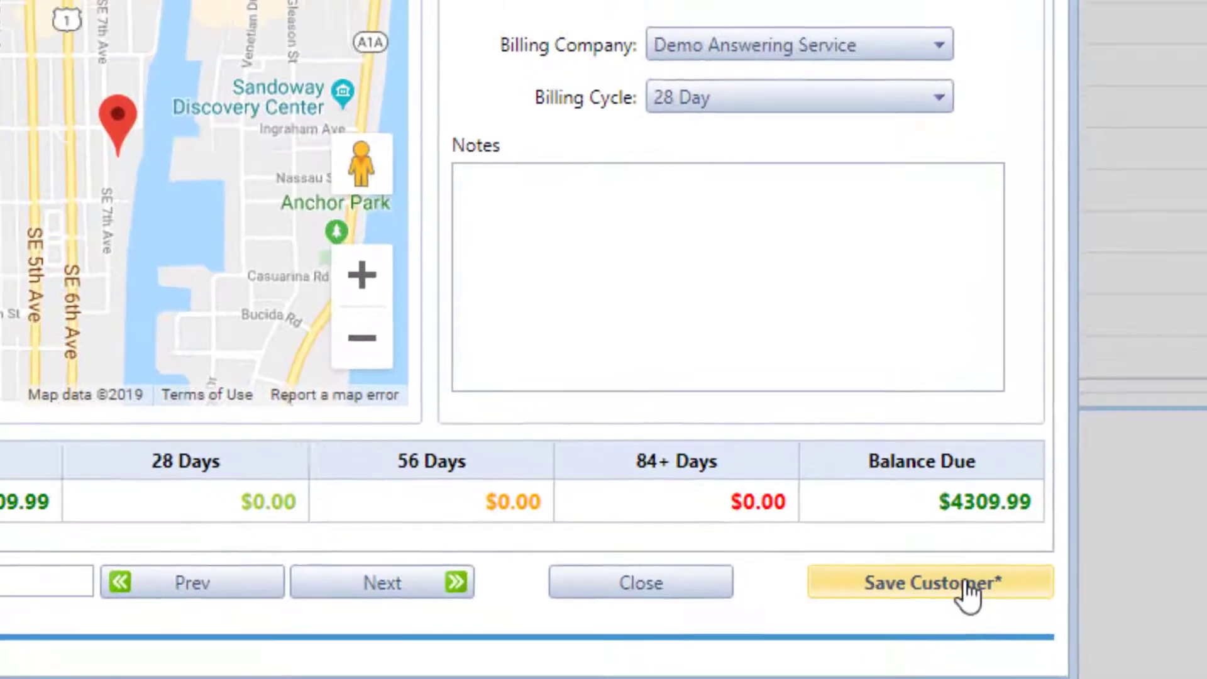
click(968, 594)
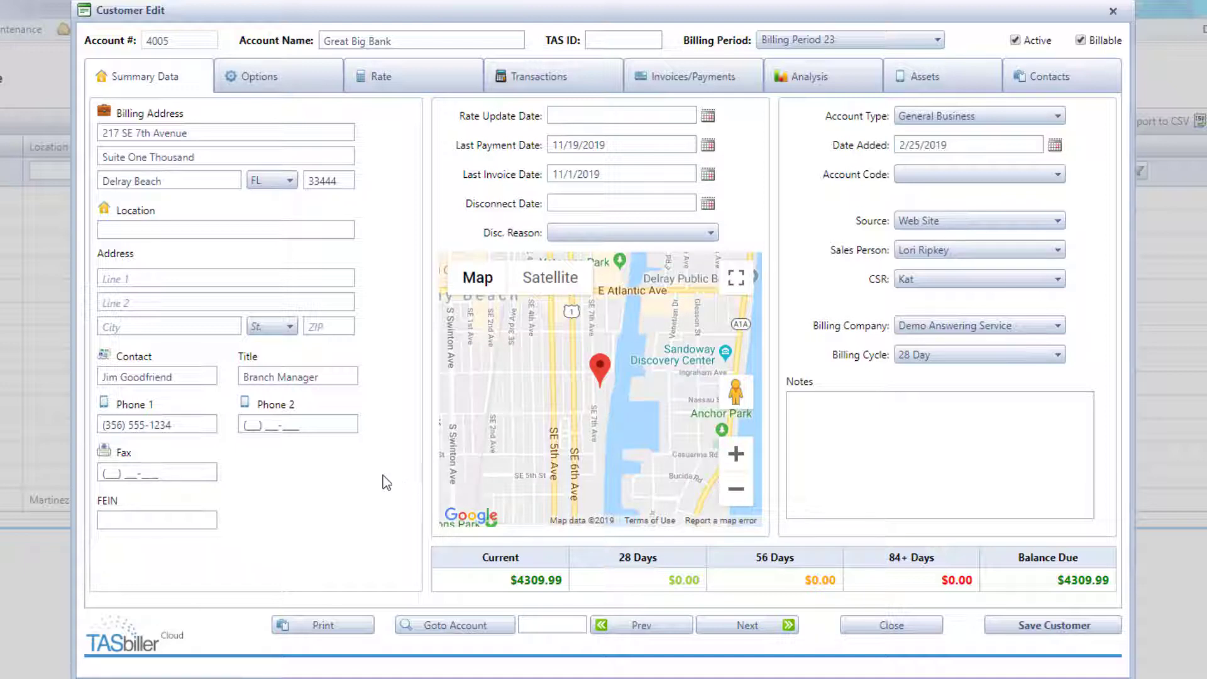
- Enter 'Delray Beach Office' as the location, save it when leaving, and return to Great Big Bank
click(197, 230)
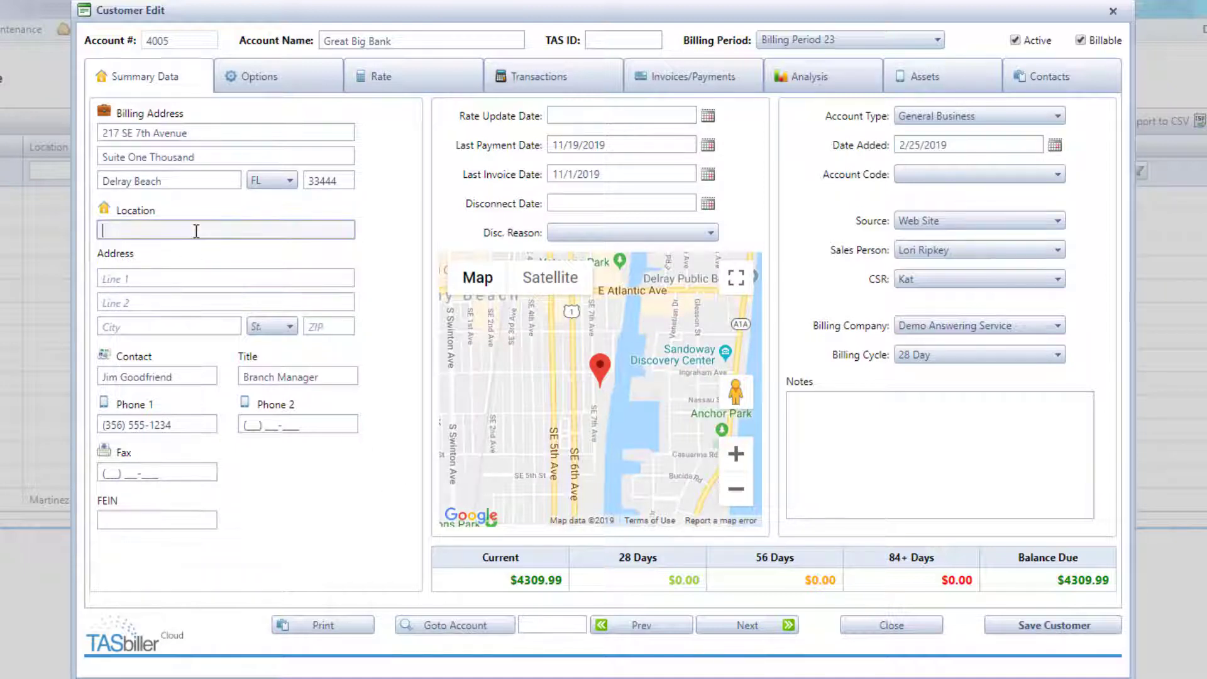
text(Delray Beach )
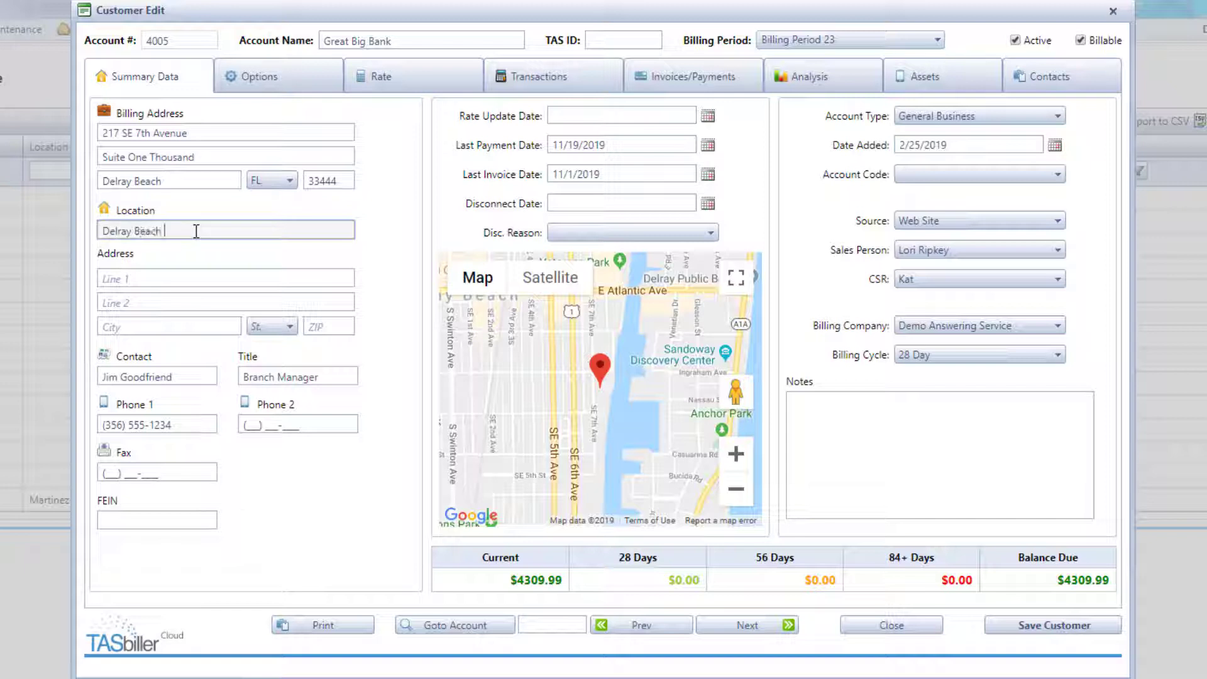
text(Office)
key(Tab)
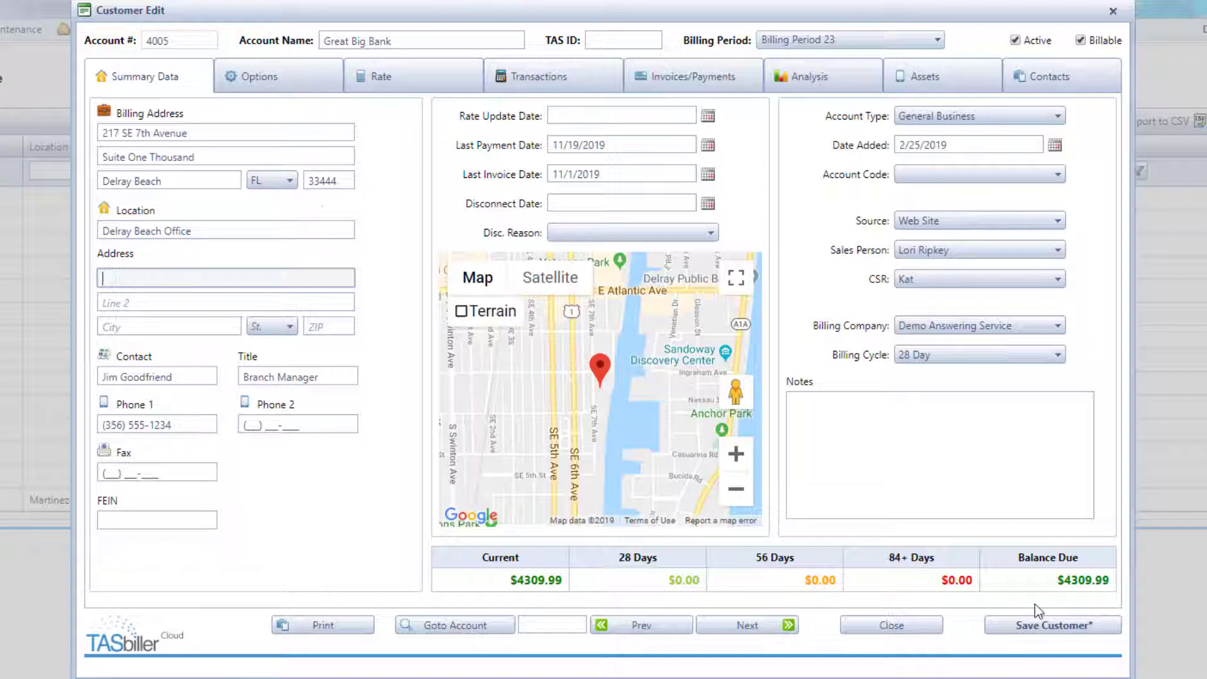
click(747, 625)
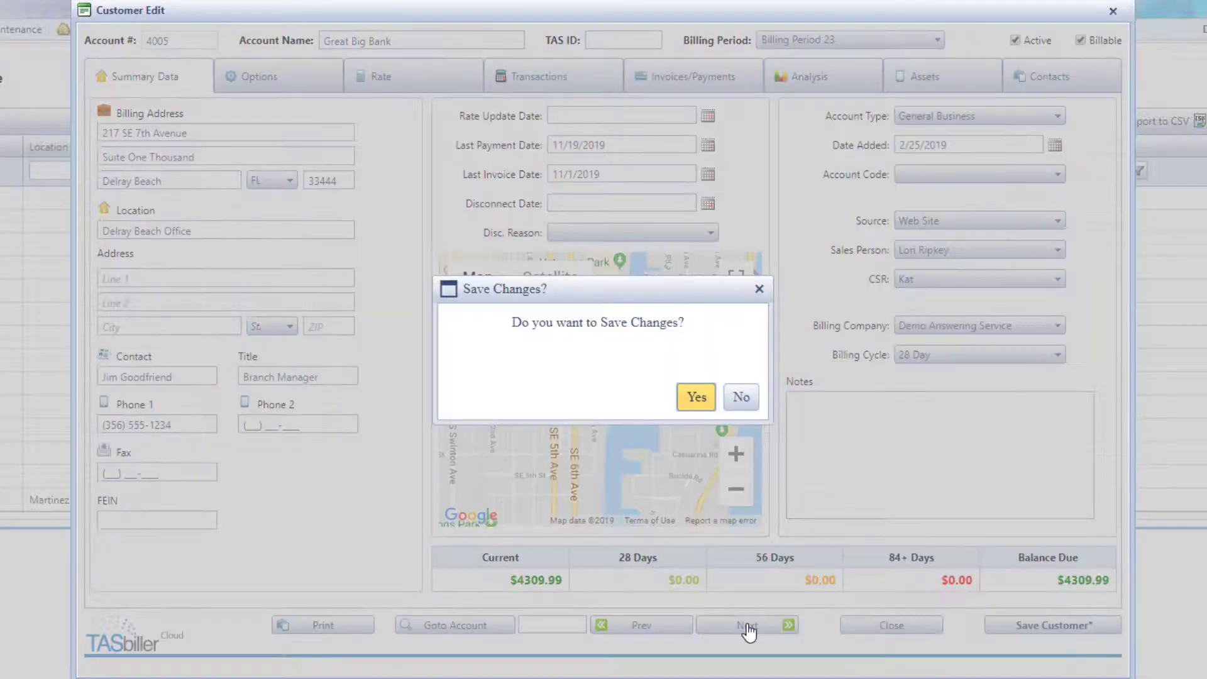
click(696, 397)
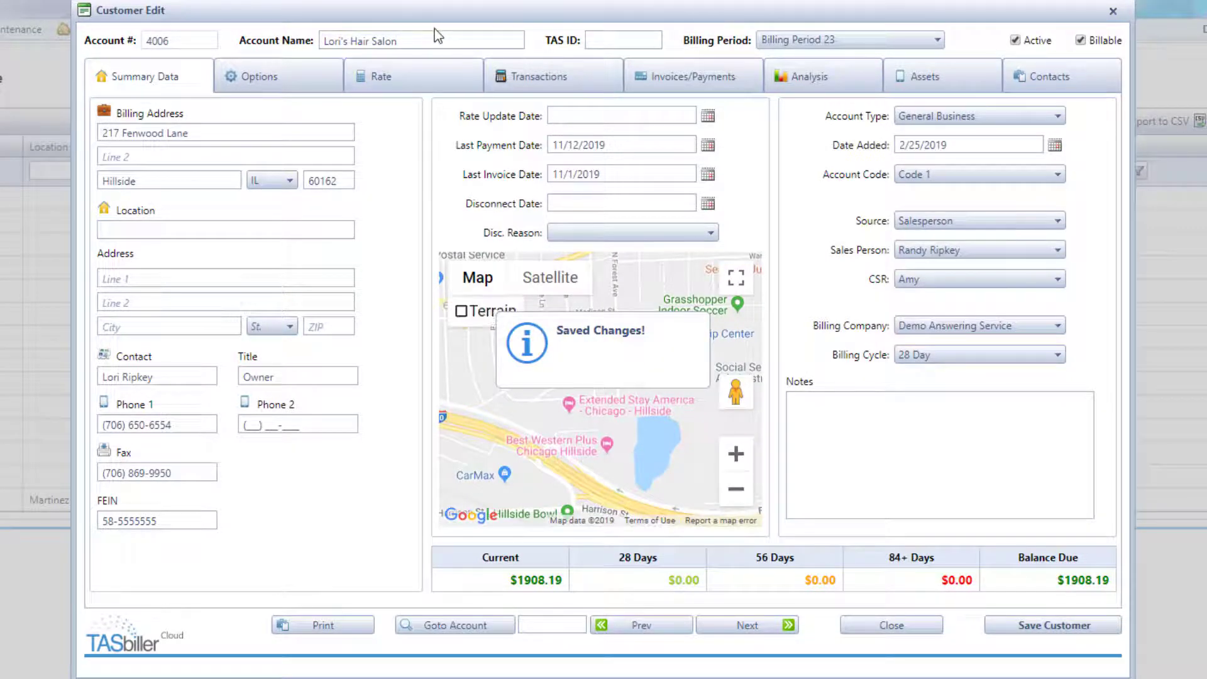
click(657, 627)
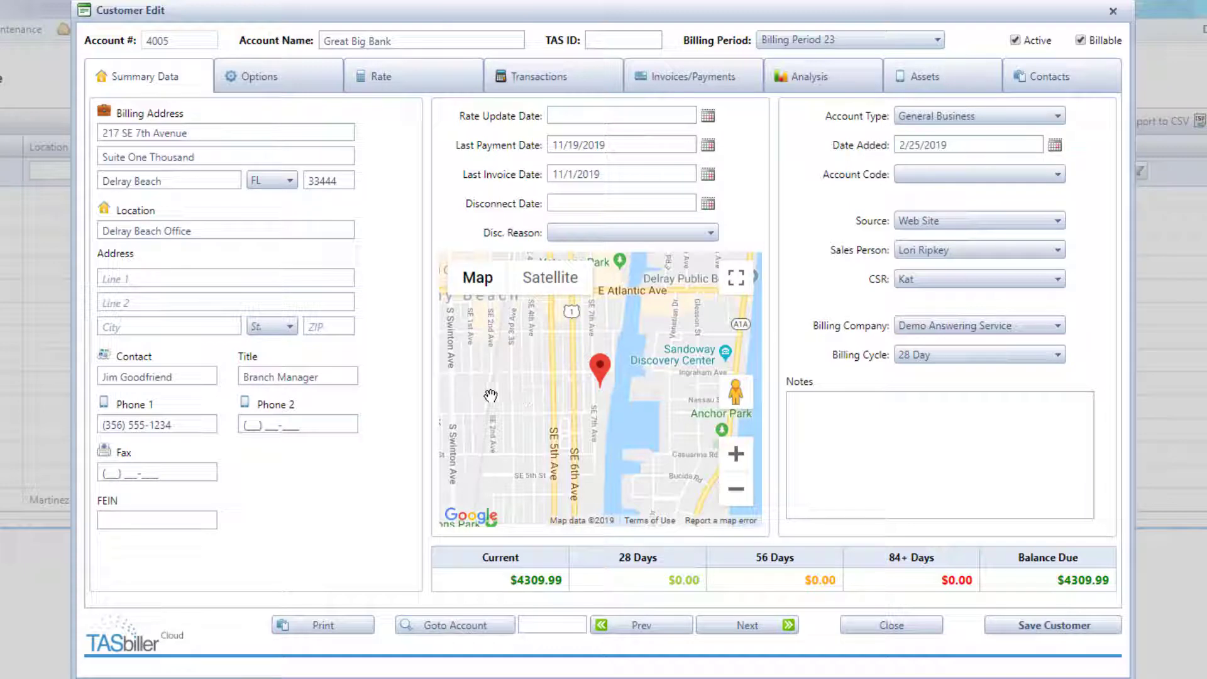
- Show Great Big Bank's Options tab with its Invoicing Method settings
click(291, 77)
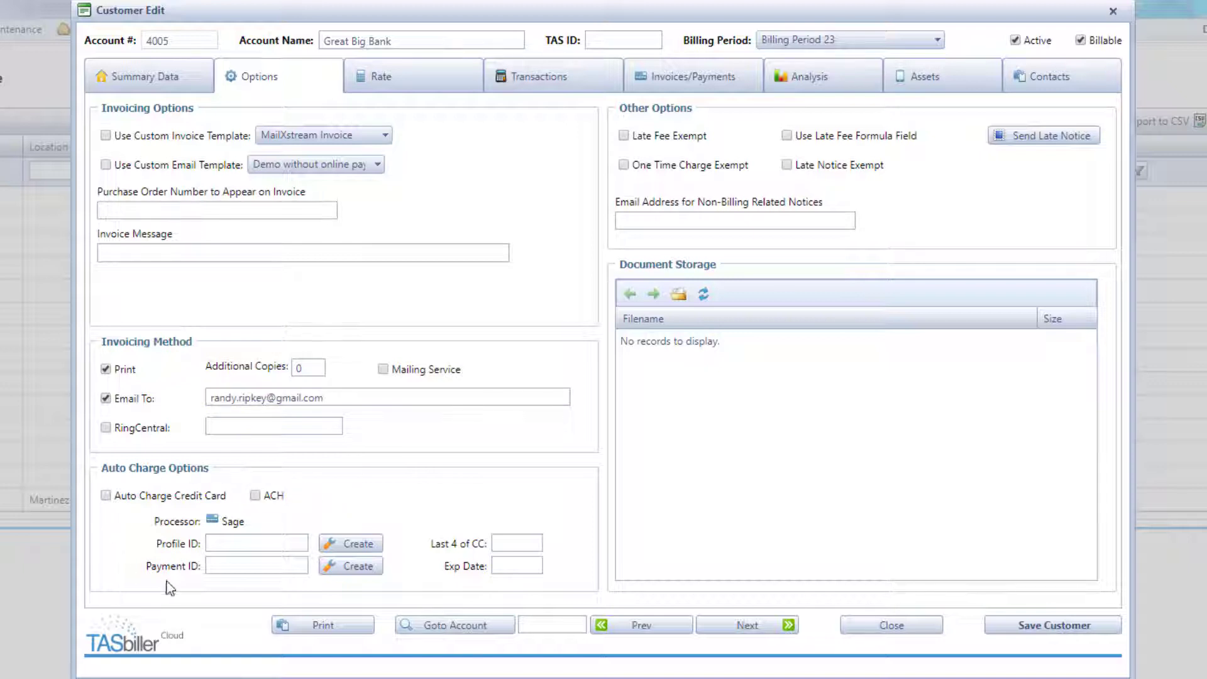
- Try auto-charging and a payment profile, discard the profile, and save with auto-charge off
click(106, 496)
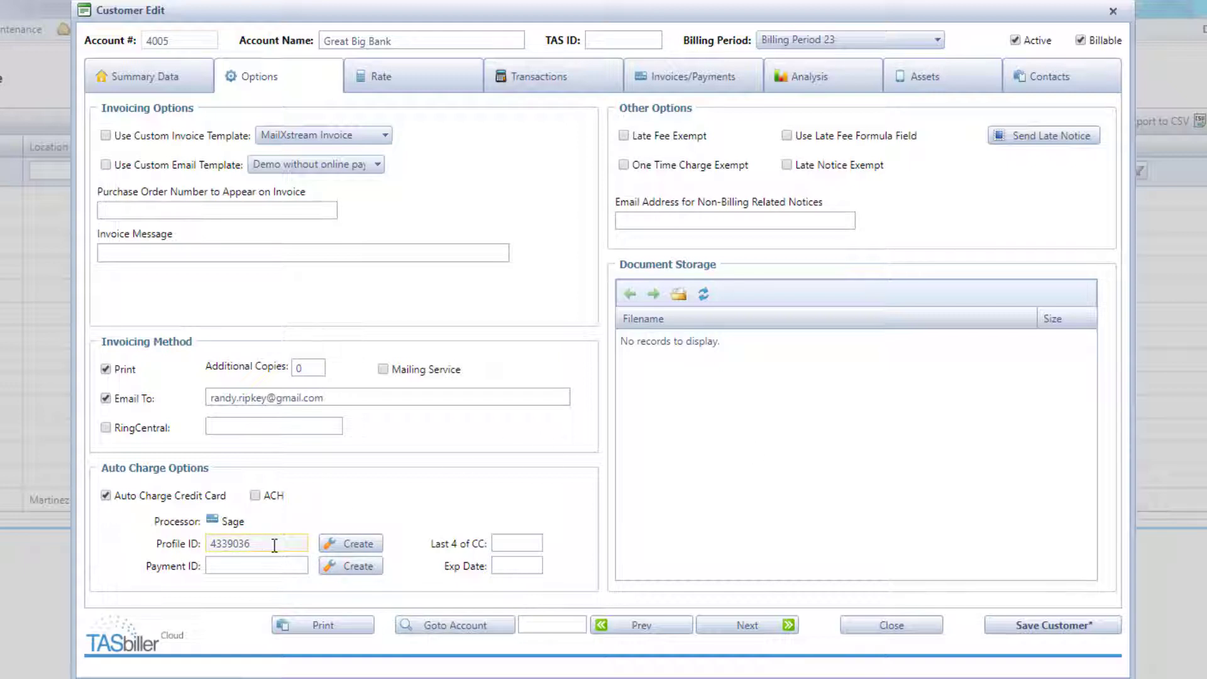
click(349, 567)
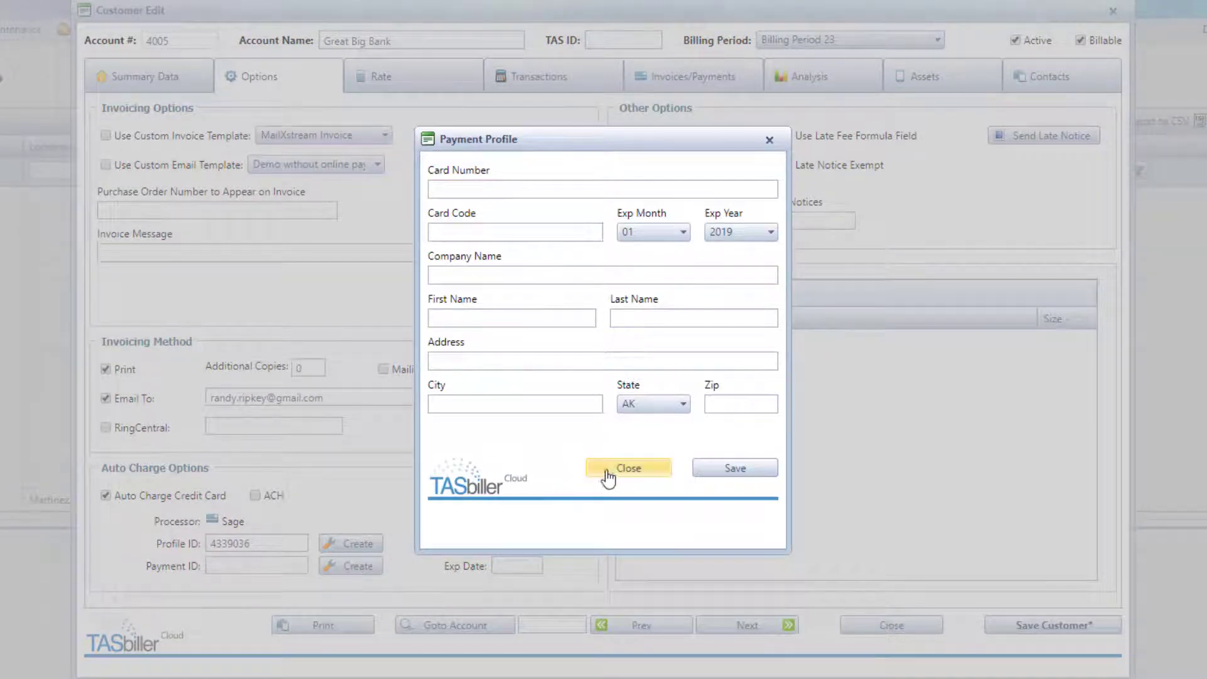
click(630, 470)
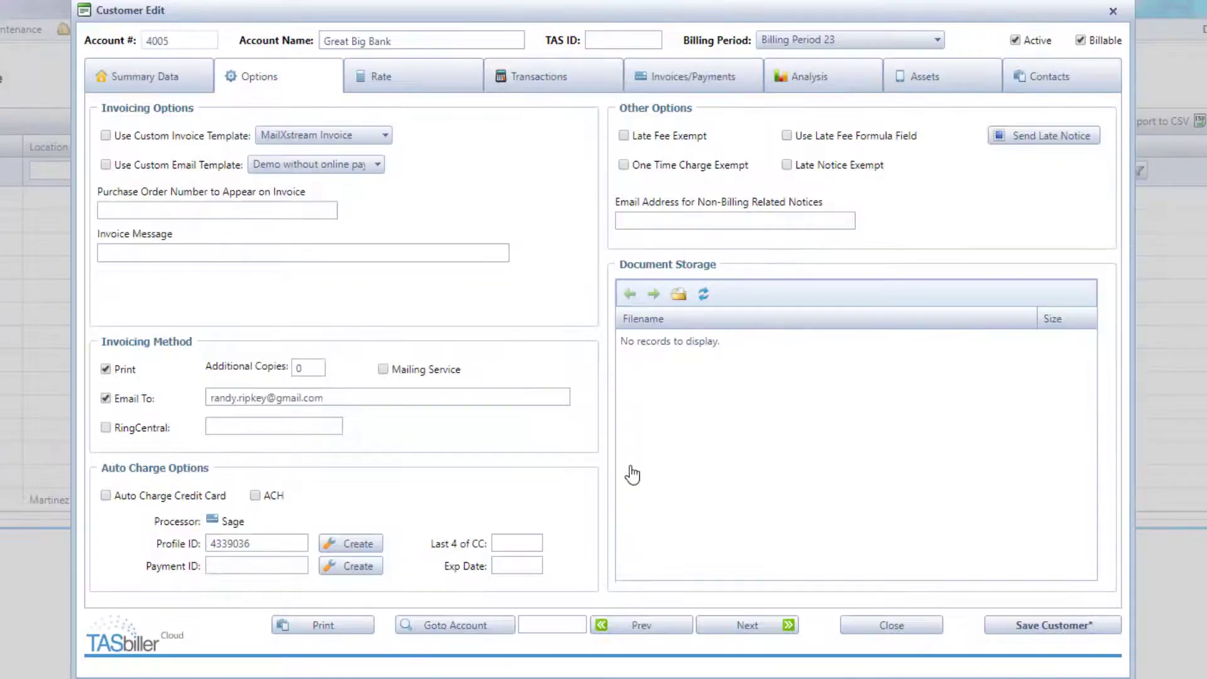
click(1067, 630)
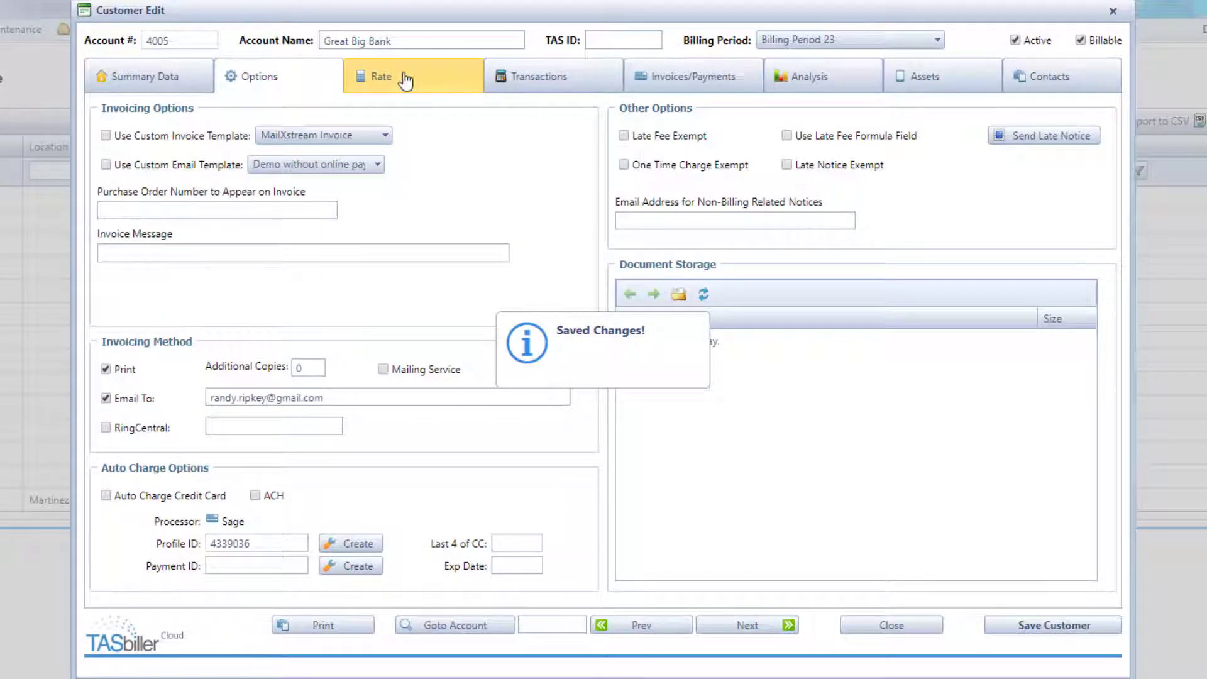
- Add a 15.00 Administrative Charge fixed rate charge and save
click(418, 79)
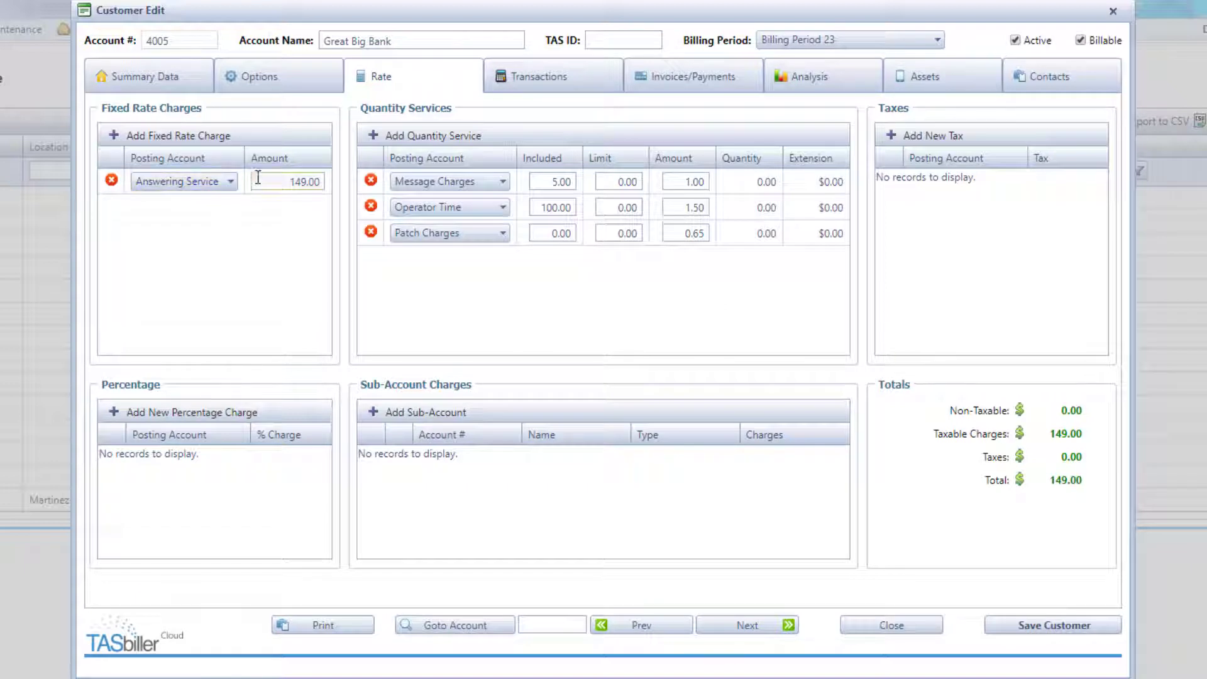
click(279, 183)
click(184, 137)
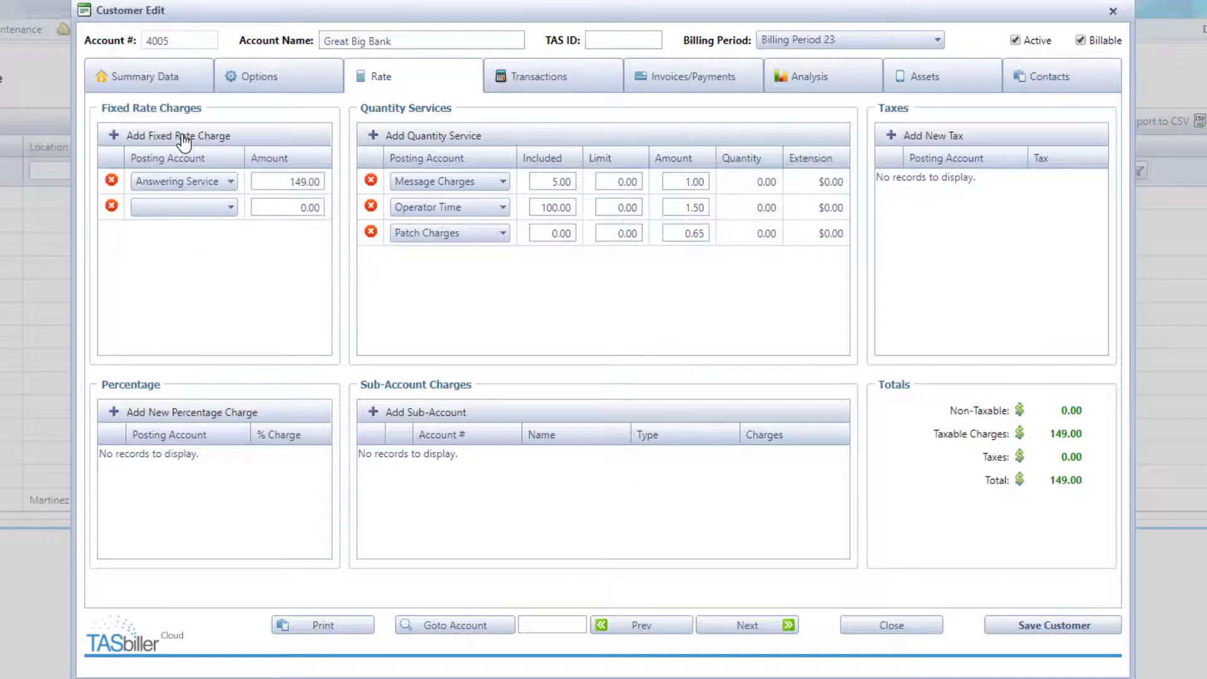
click(230, 209)
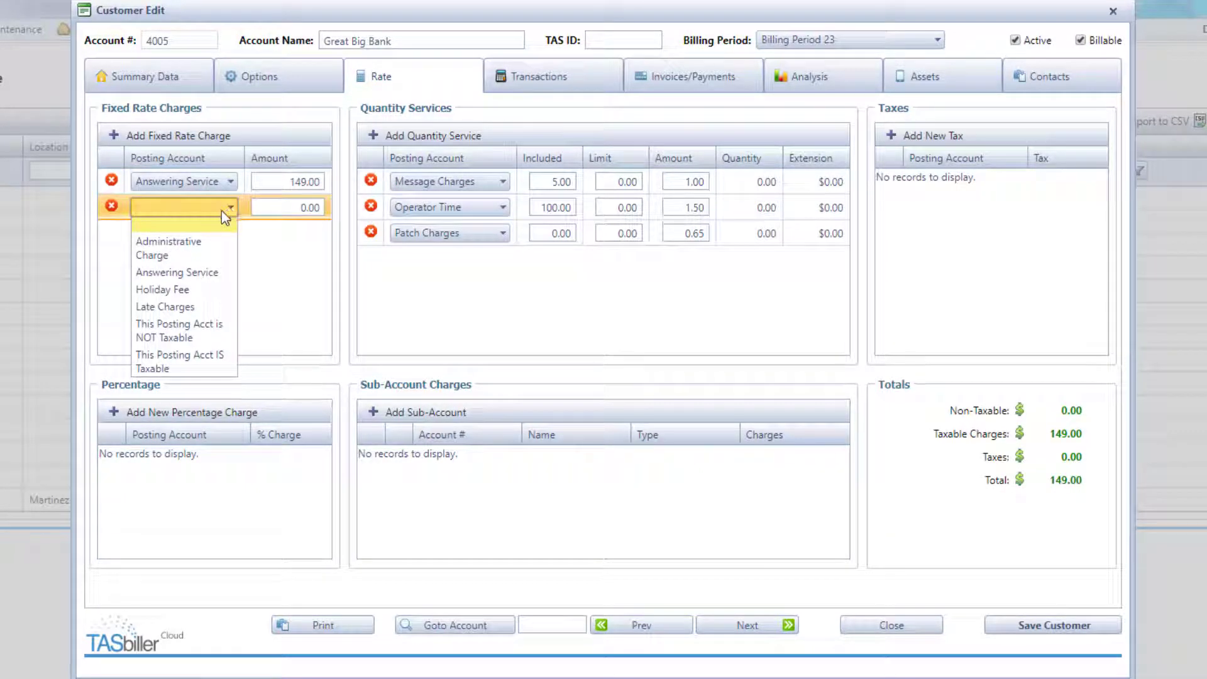
click(202, 248)
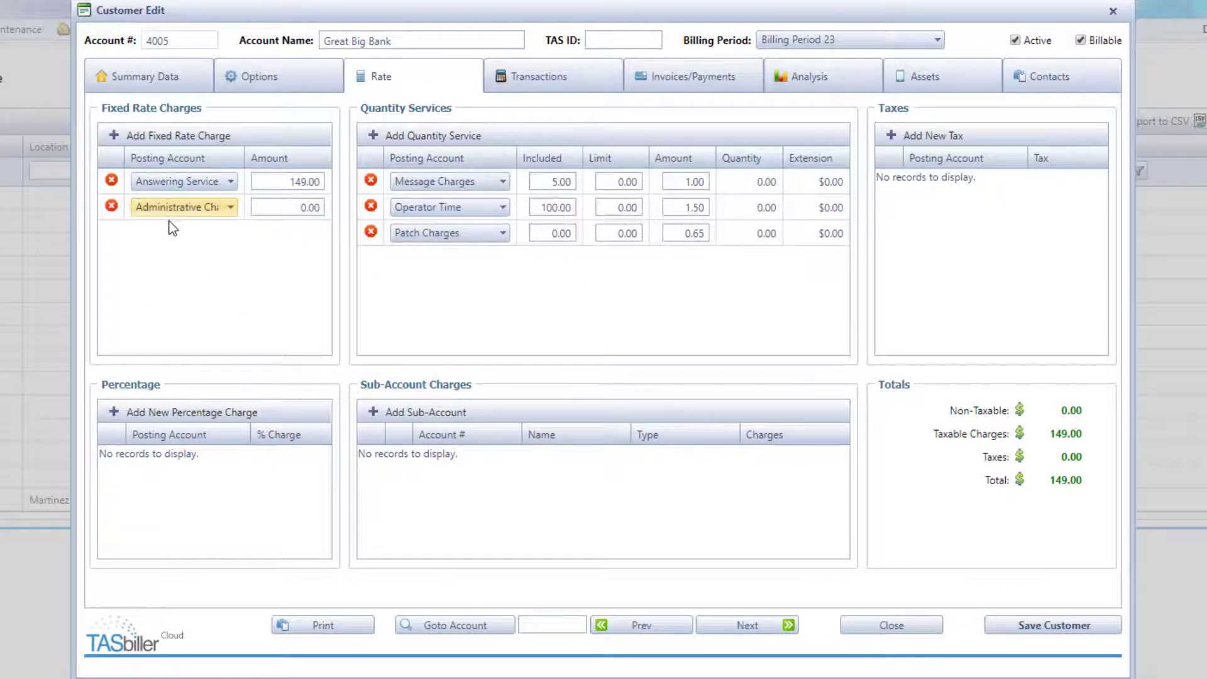
click(271, 207)
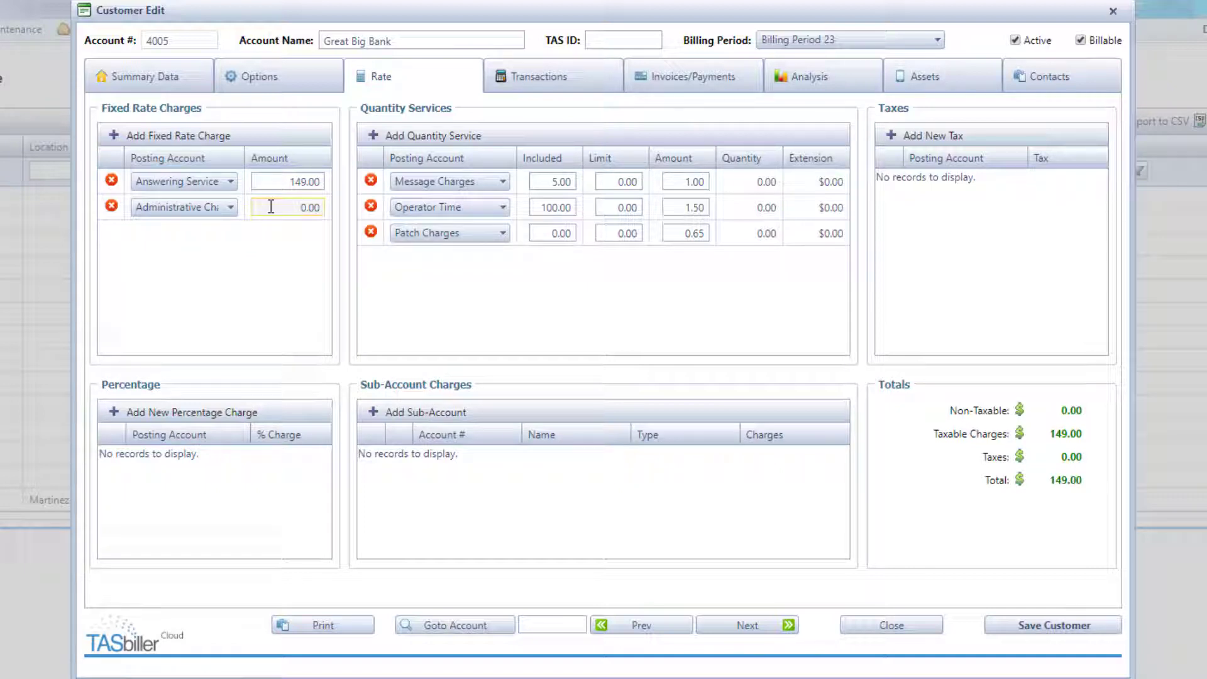
click(271, 207)
text(15)
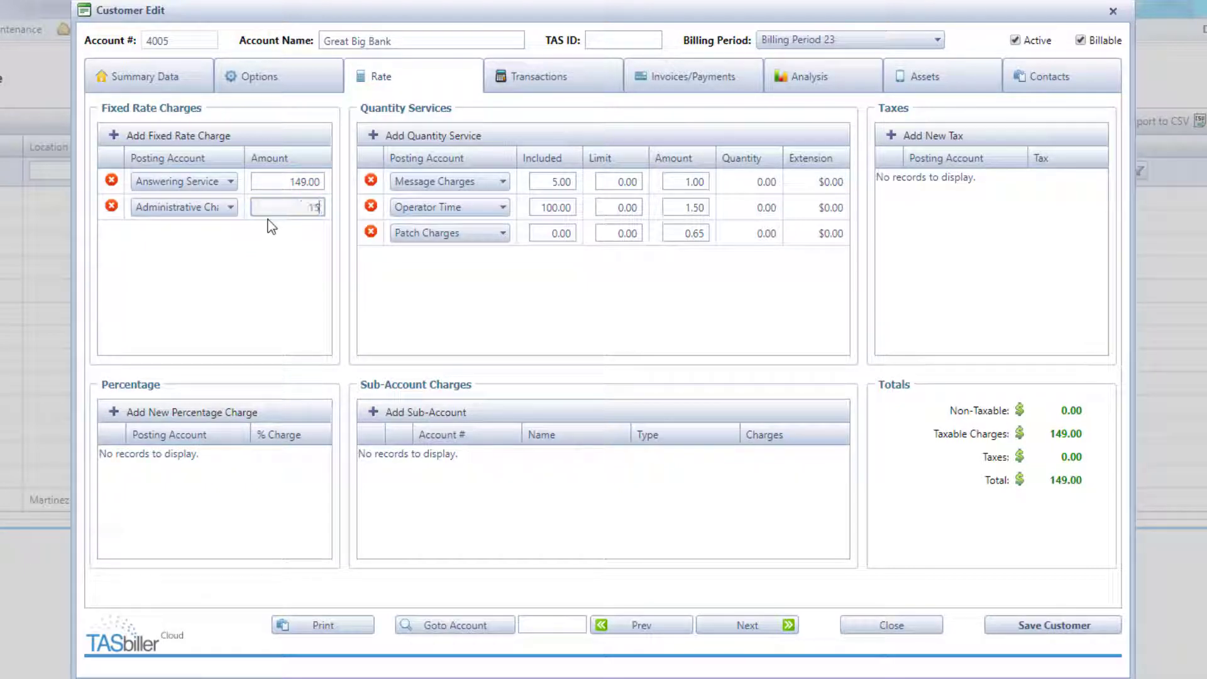
key(Tab)
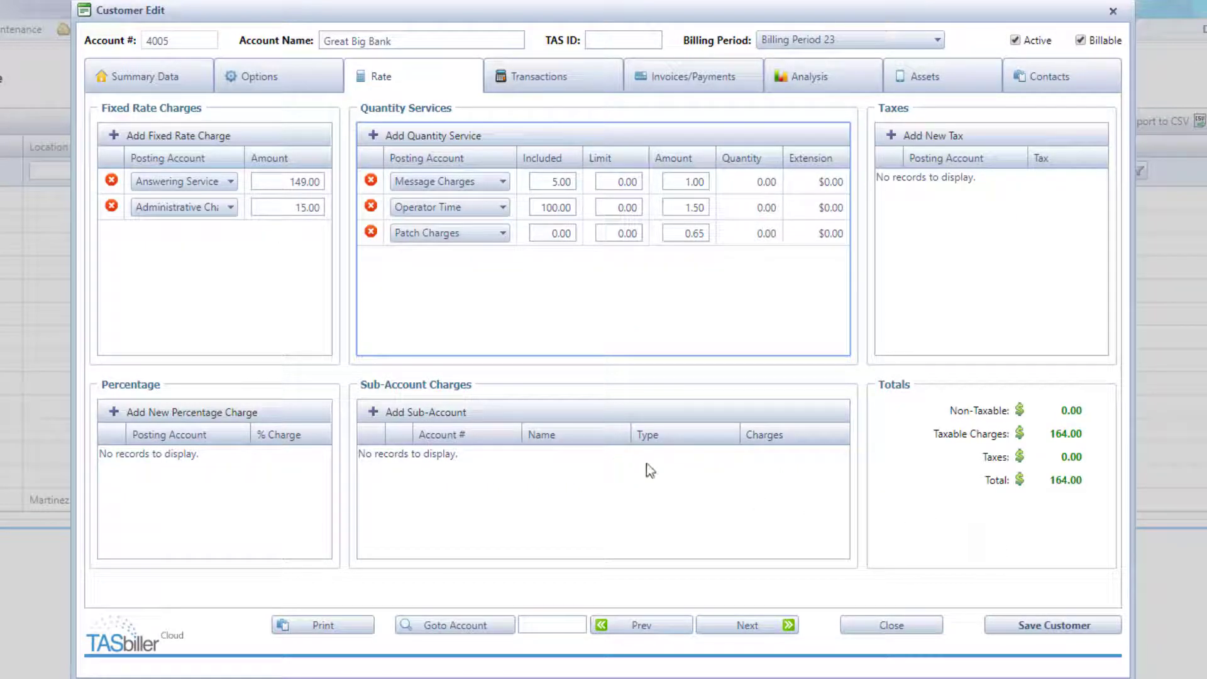
click(1053, 626)
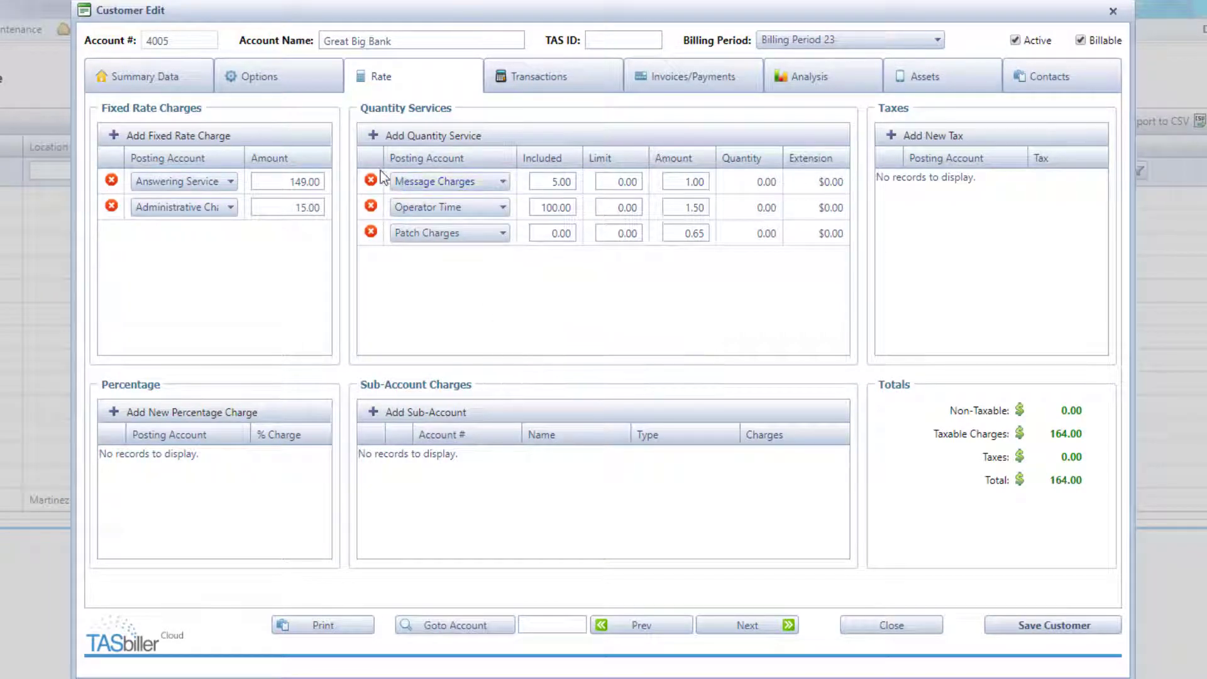
- Move Operator Time above Message Charges in the quantity services and save
click(520, 215)
drag(522, 214, 526, 189)
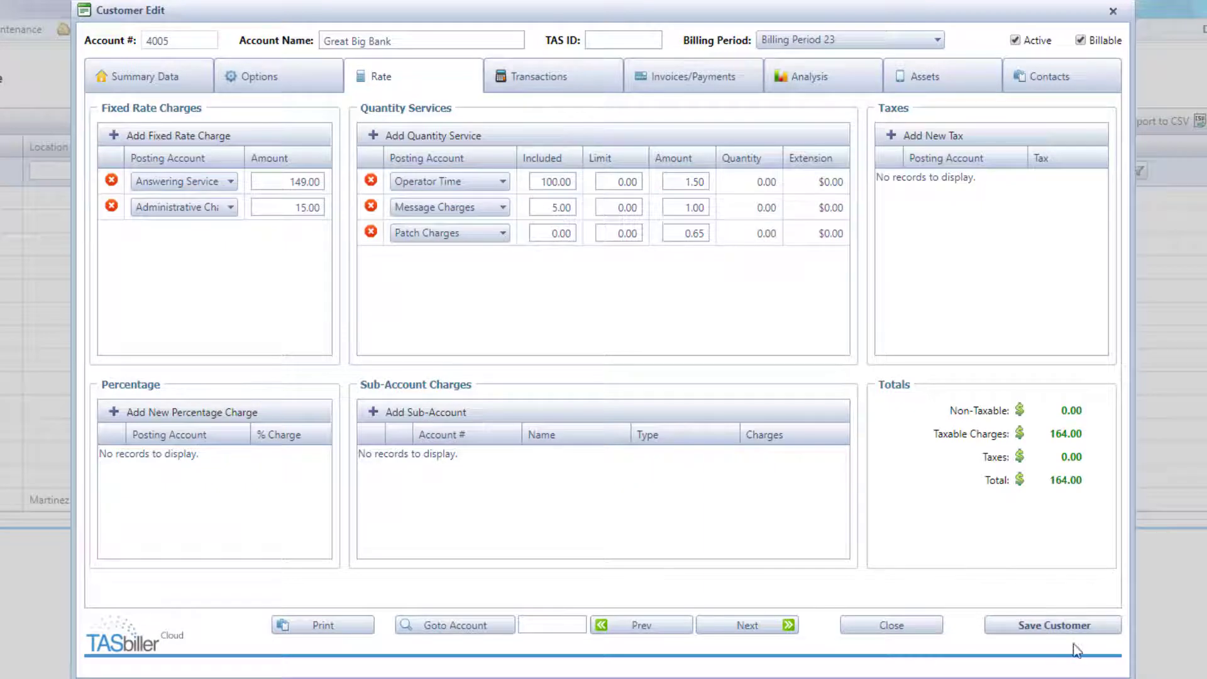
click(1054, 625)
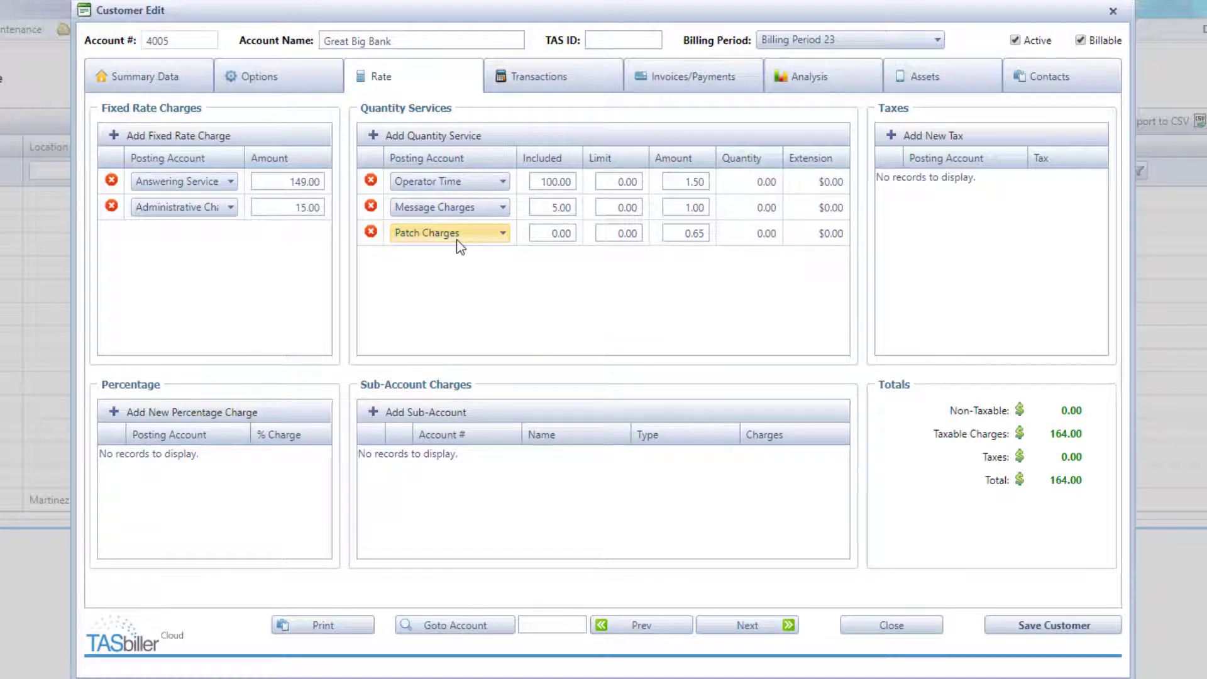
- Add SC Sales Tax to the customer's rates and save
click(946, 137)
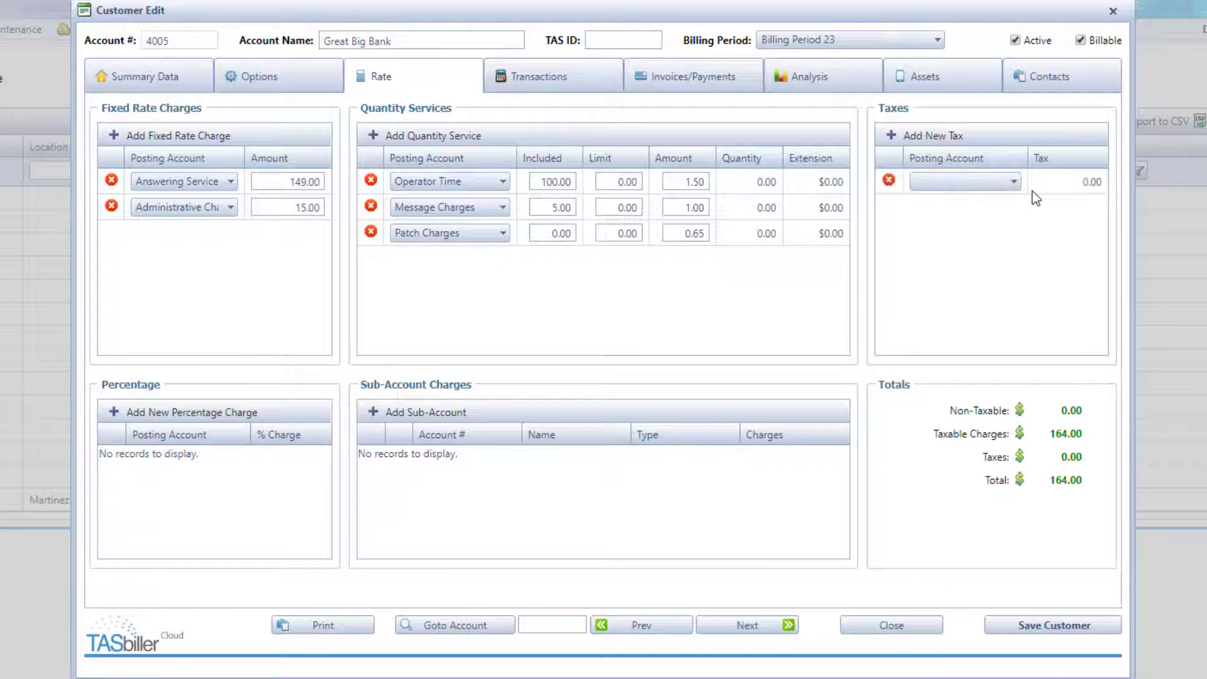
click(1014, 184)
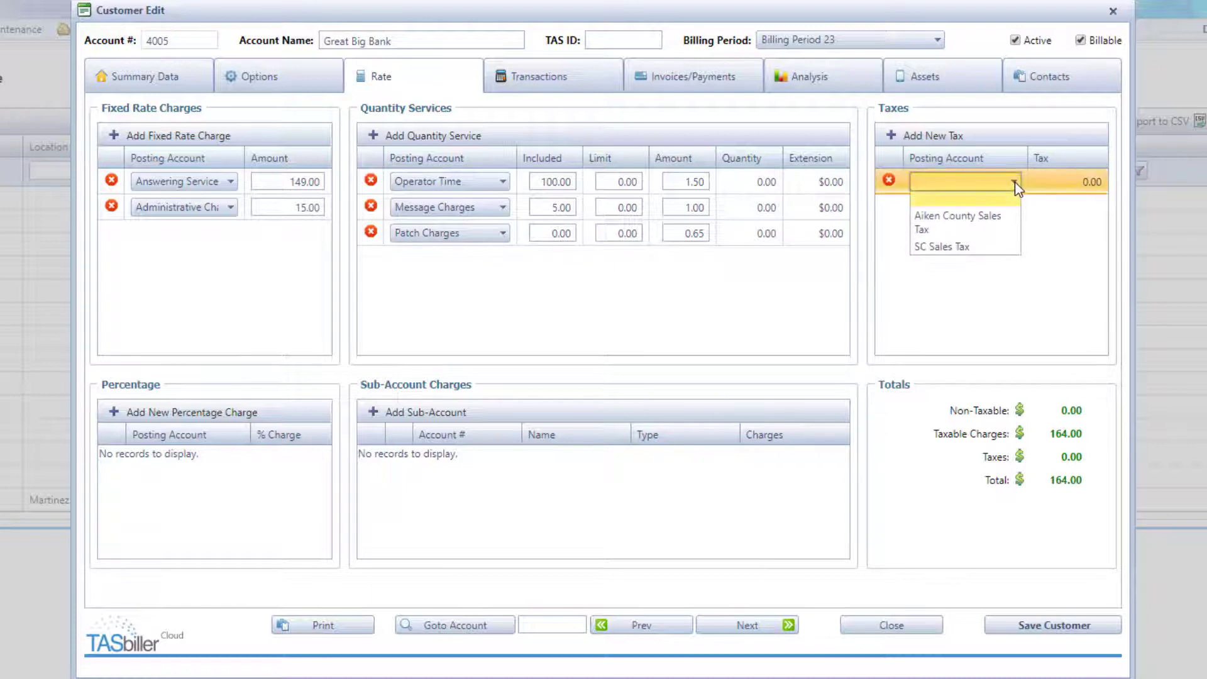
click(986, 248)
click(1011, 622)
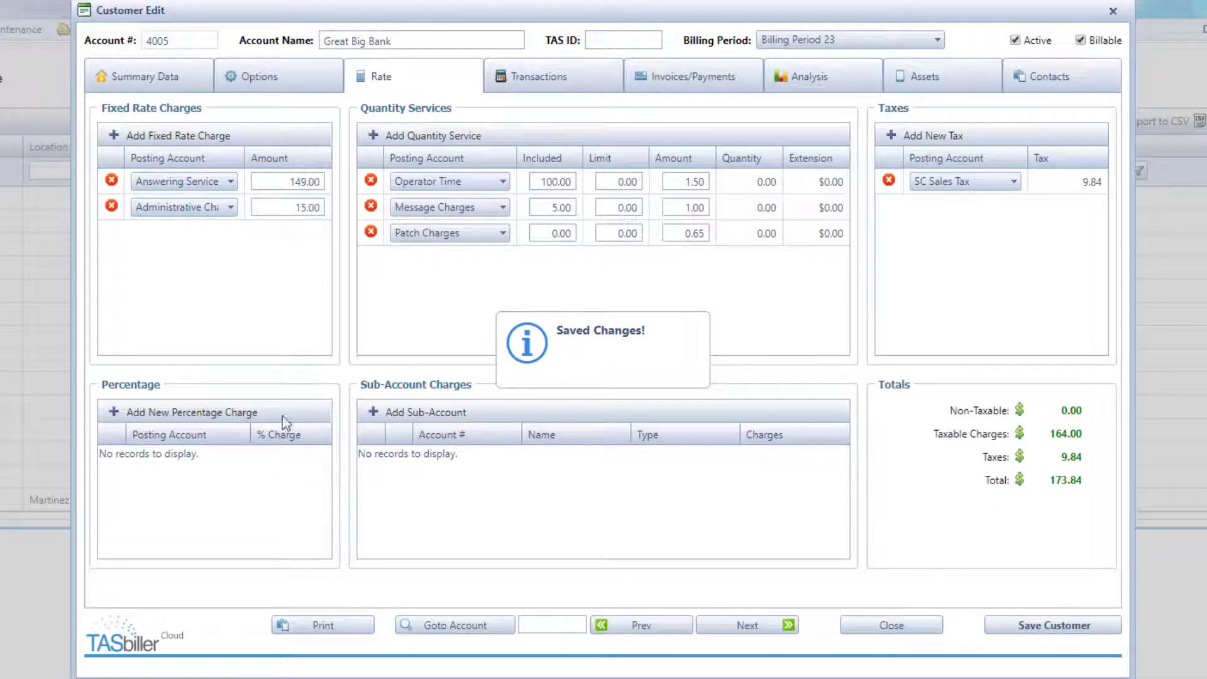
- Add a 10% Discount percentage charge, bringing the total to 156.46, and save
click(221, 413)
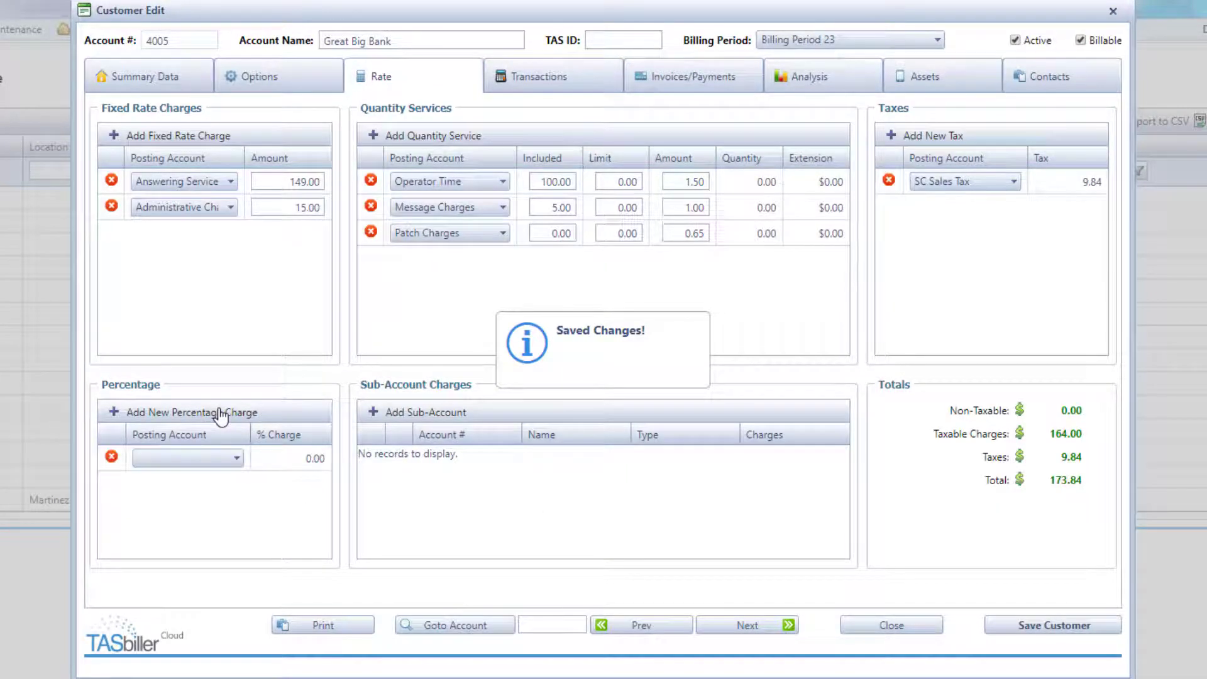
click(236, 458)
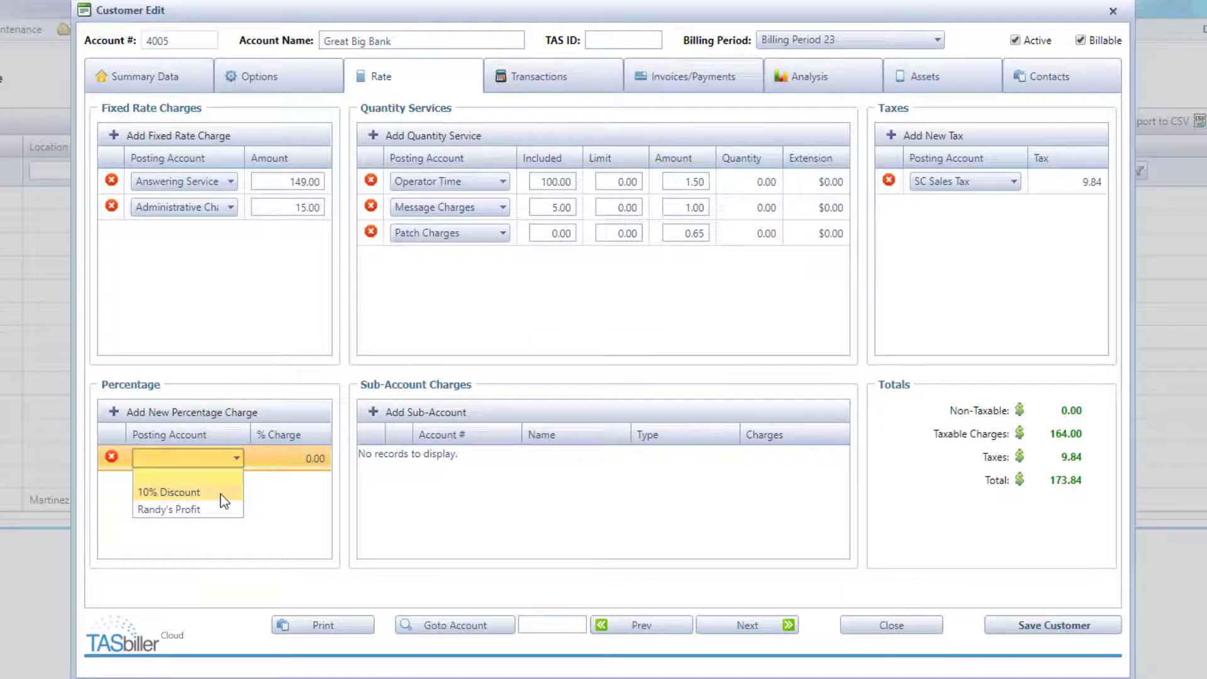
click(220, 494)
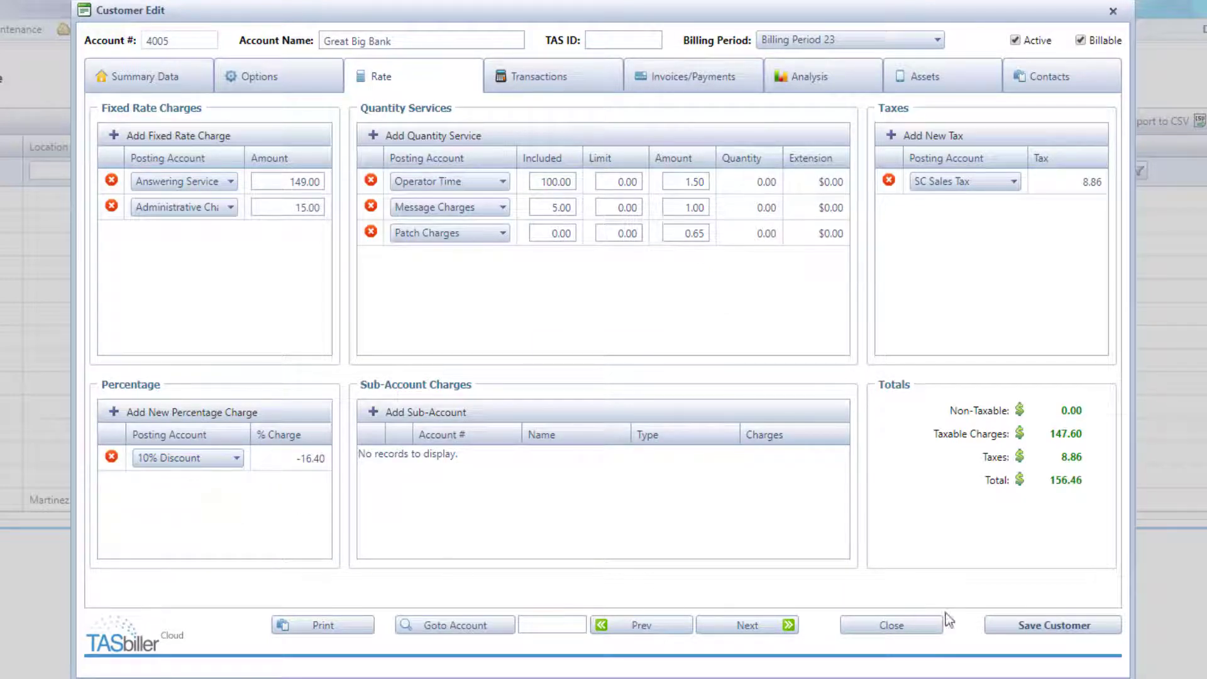
click(1026, 629)
- View Billing Period 22 transactions and Startel CMC counts, then the customer's invoices and payments
click(547, 82)
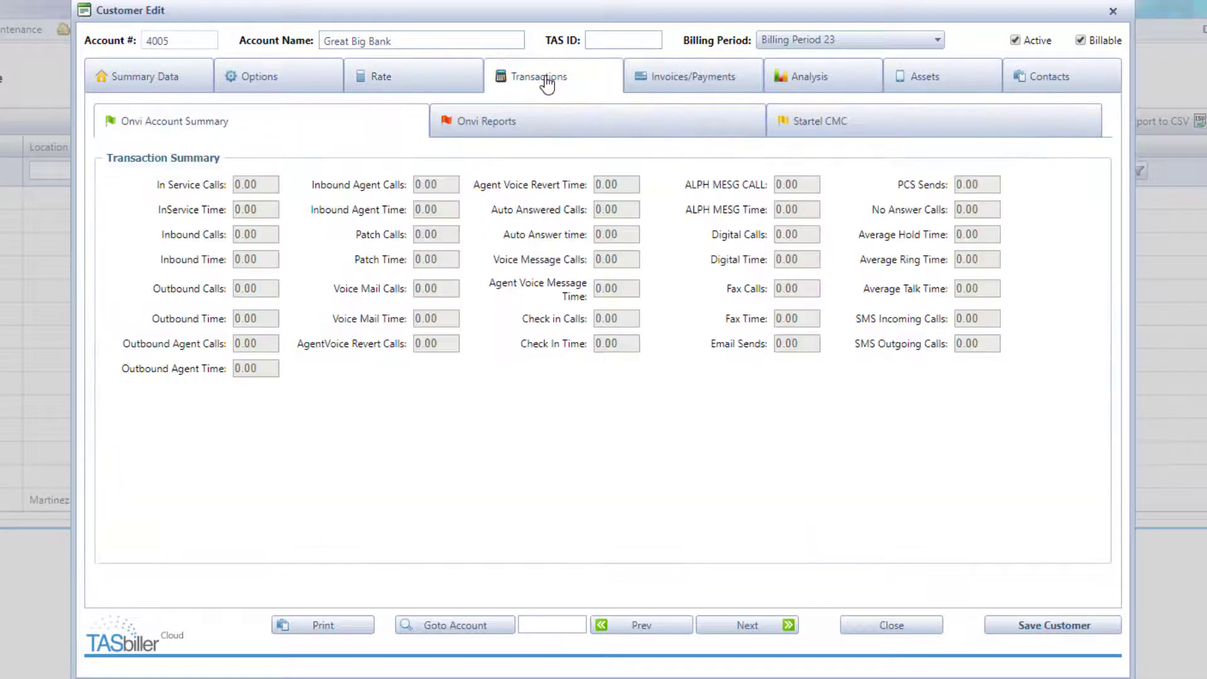
click(901, 44)
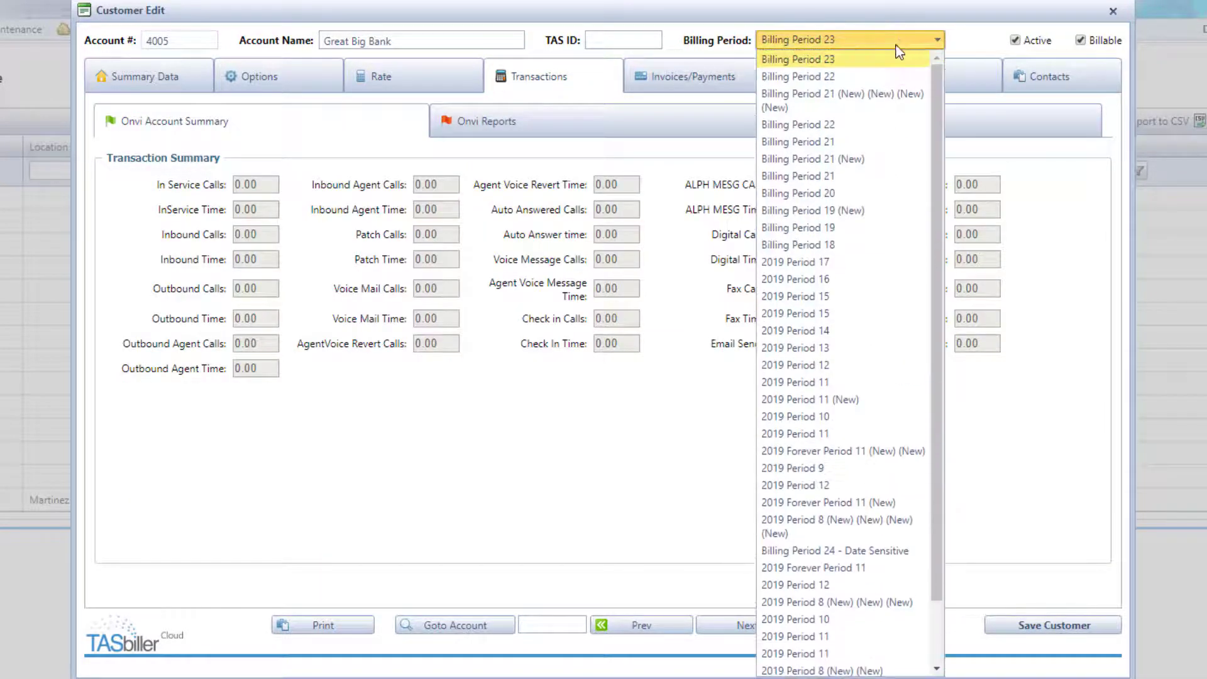
click(884, 78)
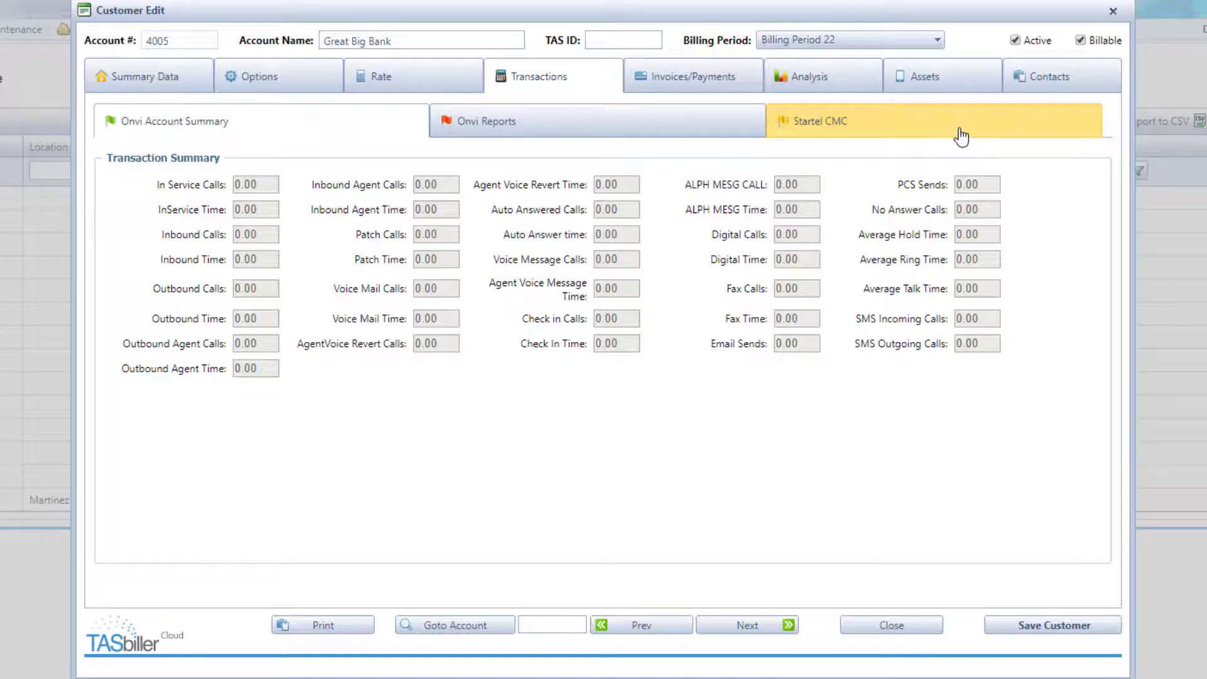
click(959, 140)
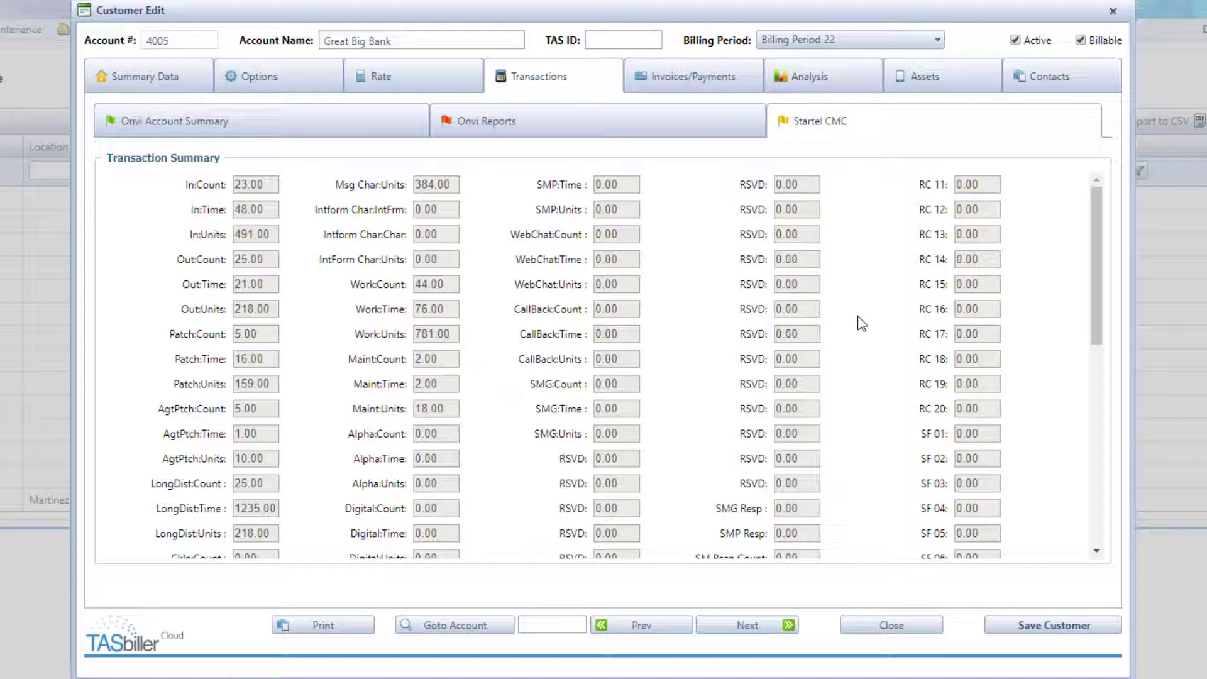
click(688, 89)
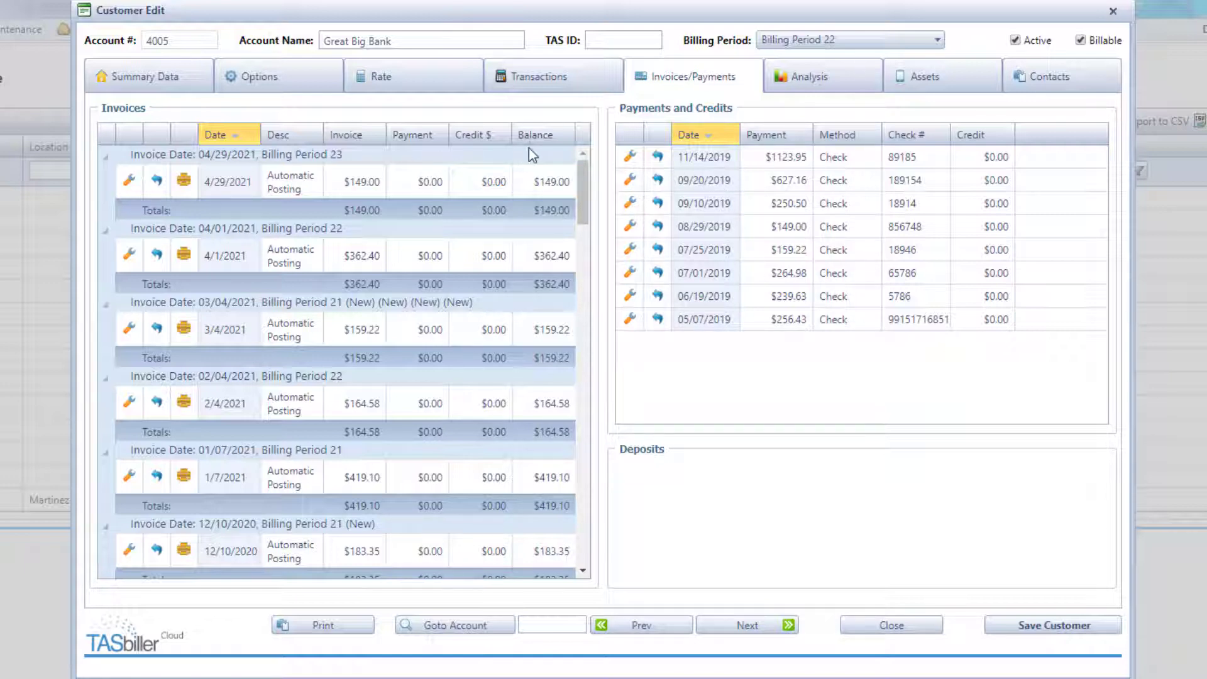
- Close the 11/14/2019 payment details, then delete the 09/10/2019 $250.50 check payment
click(629, 158)
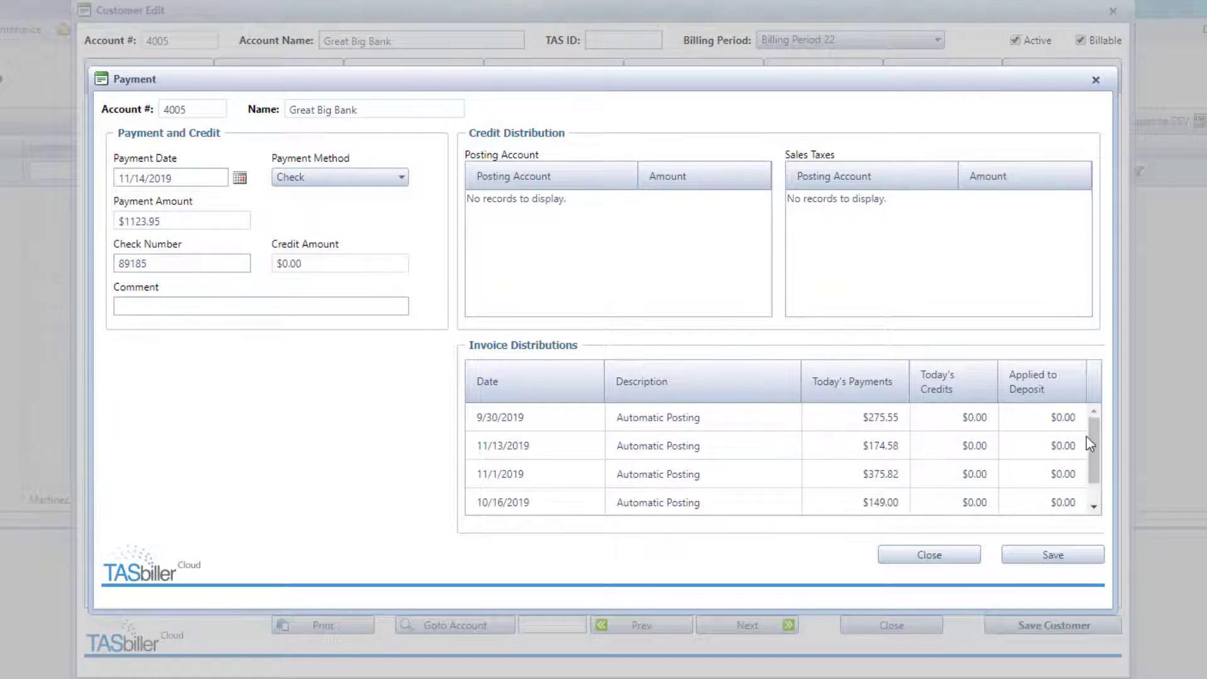
mouse_move(1091, 441)
mouse_down()
mouse_move(1092, 467)
mouse_move(1093, 432)
mouse_up()
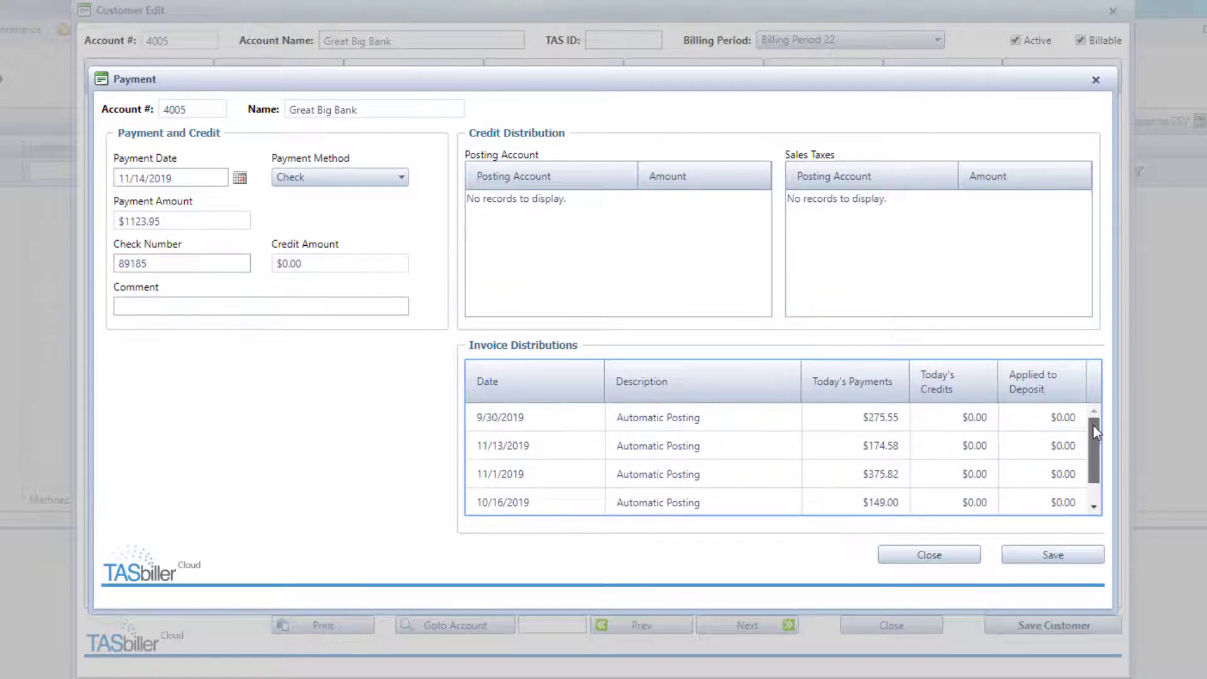
click(929, 554)
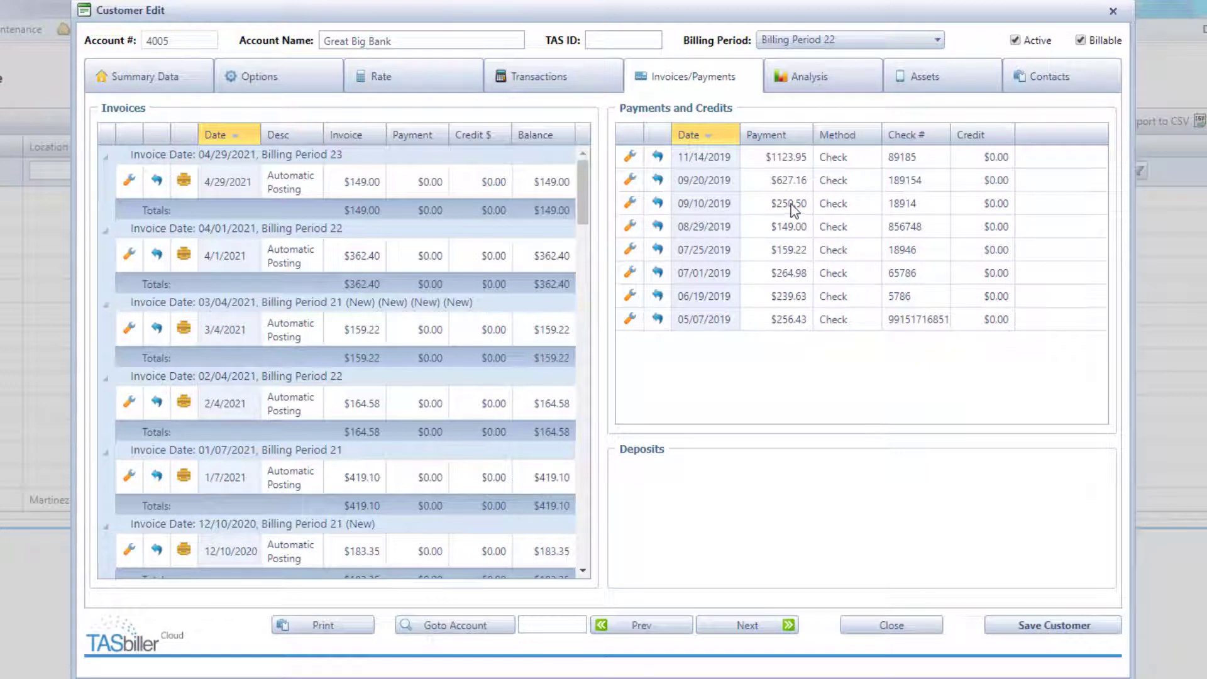
click(658, 203)
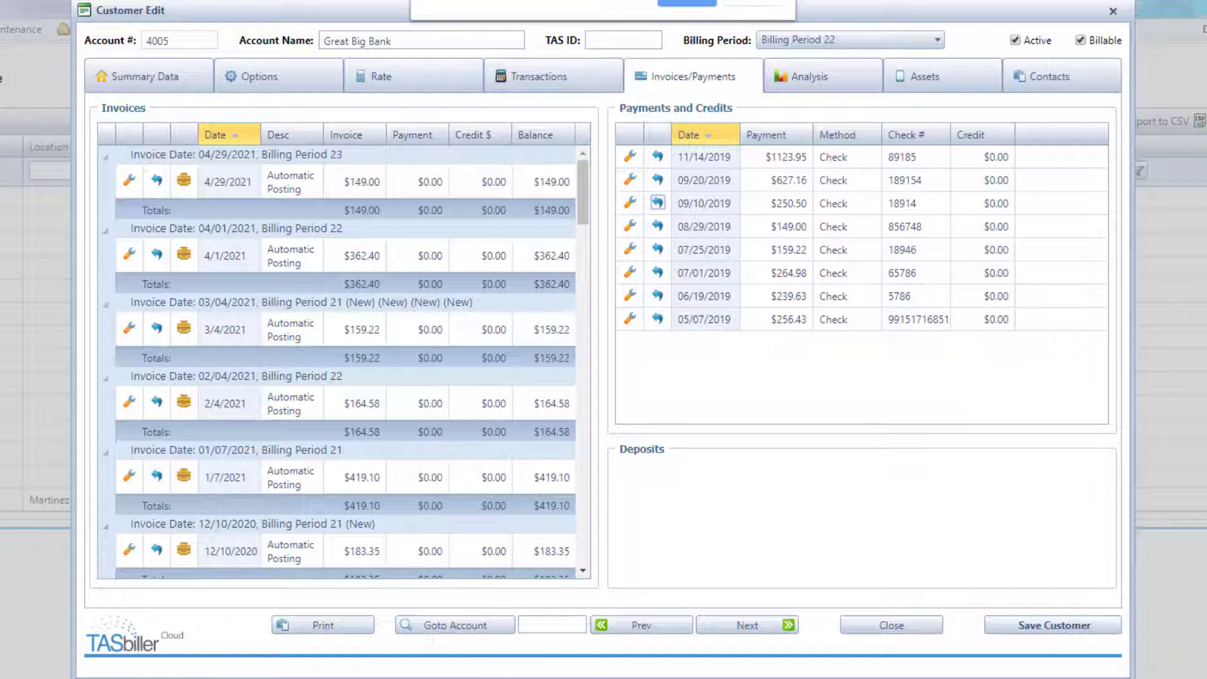
click(685, 3)
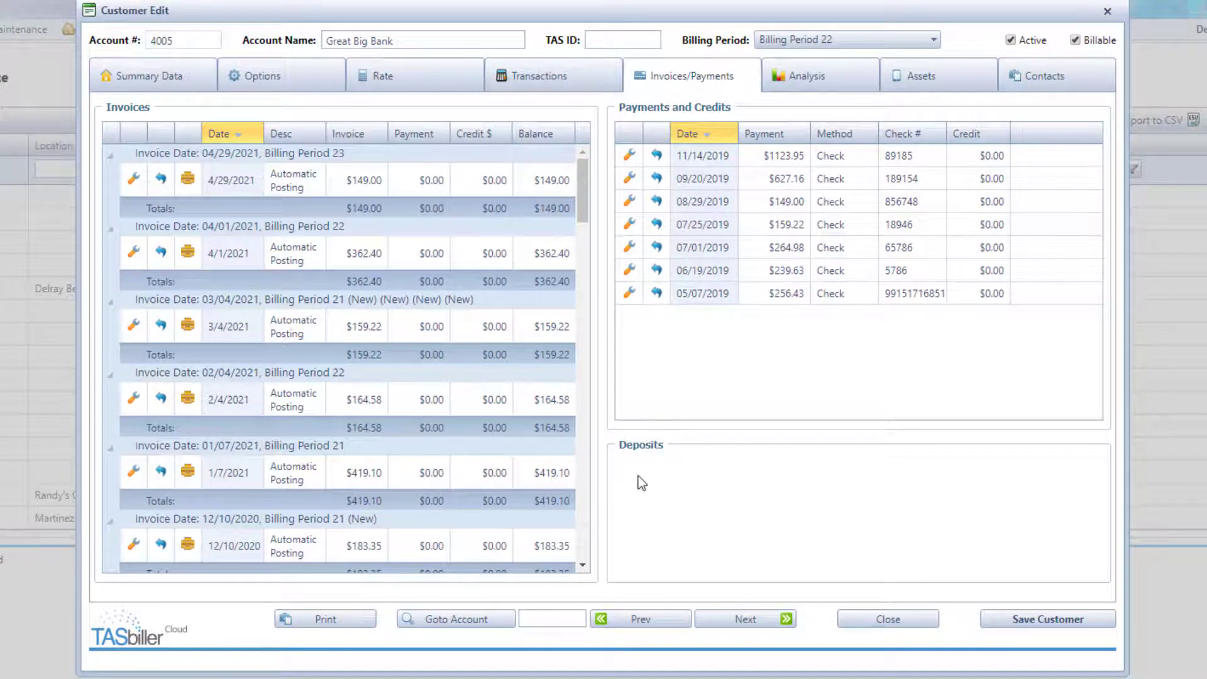
- Email the $149.00 04/29/2021 invoice to a replacement recipient address, then close the preview
click(188, 182)
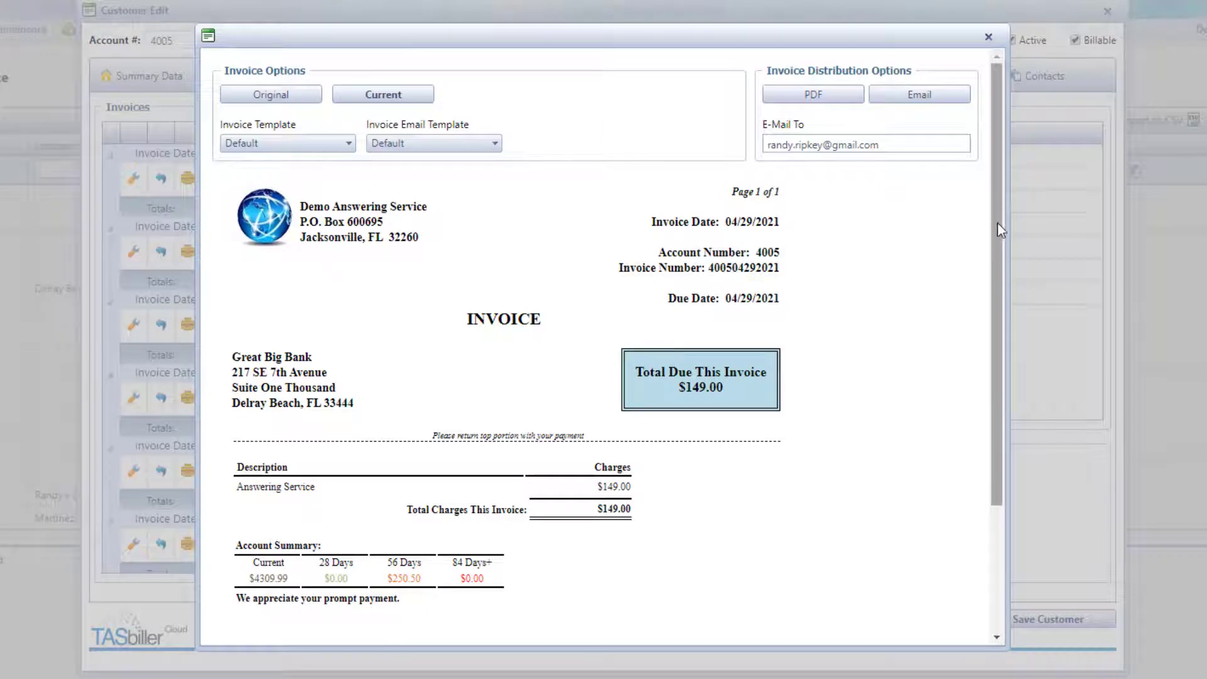
drag(997, 238, 1006, 199)
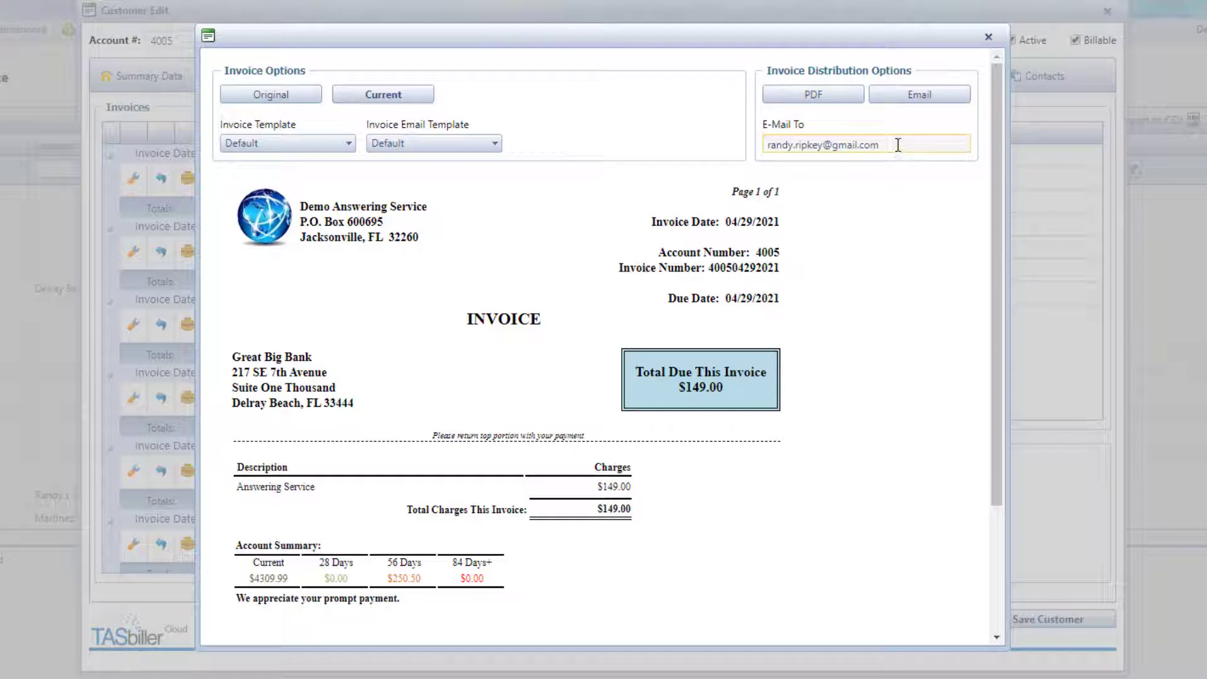
drag(937, 146, 766, 146)
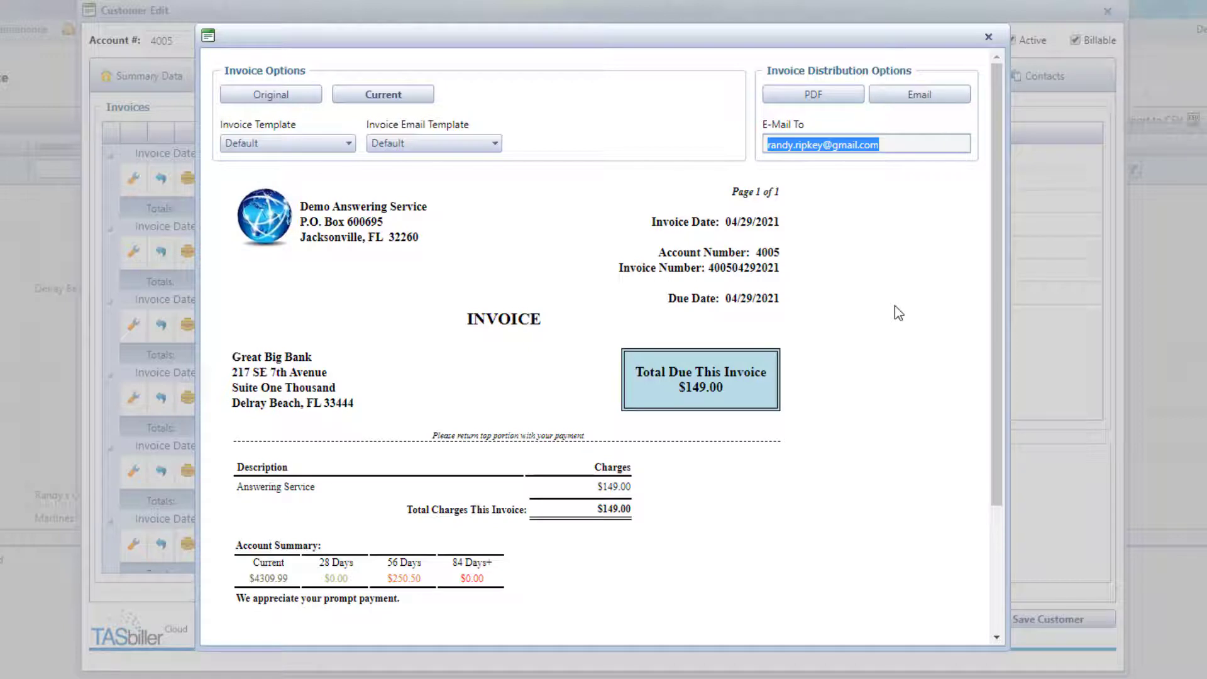
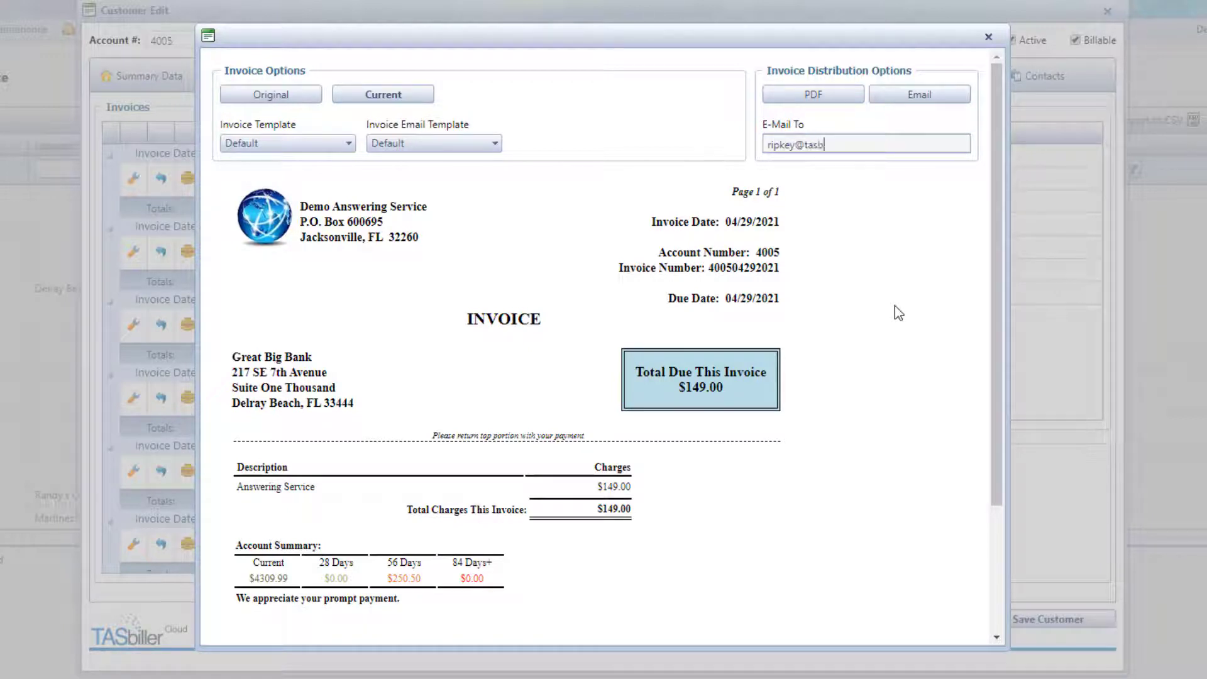
click(934, 100)
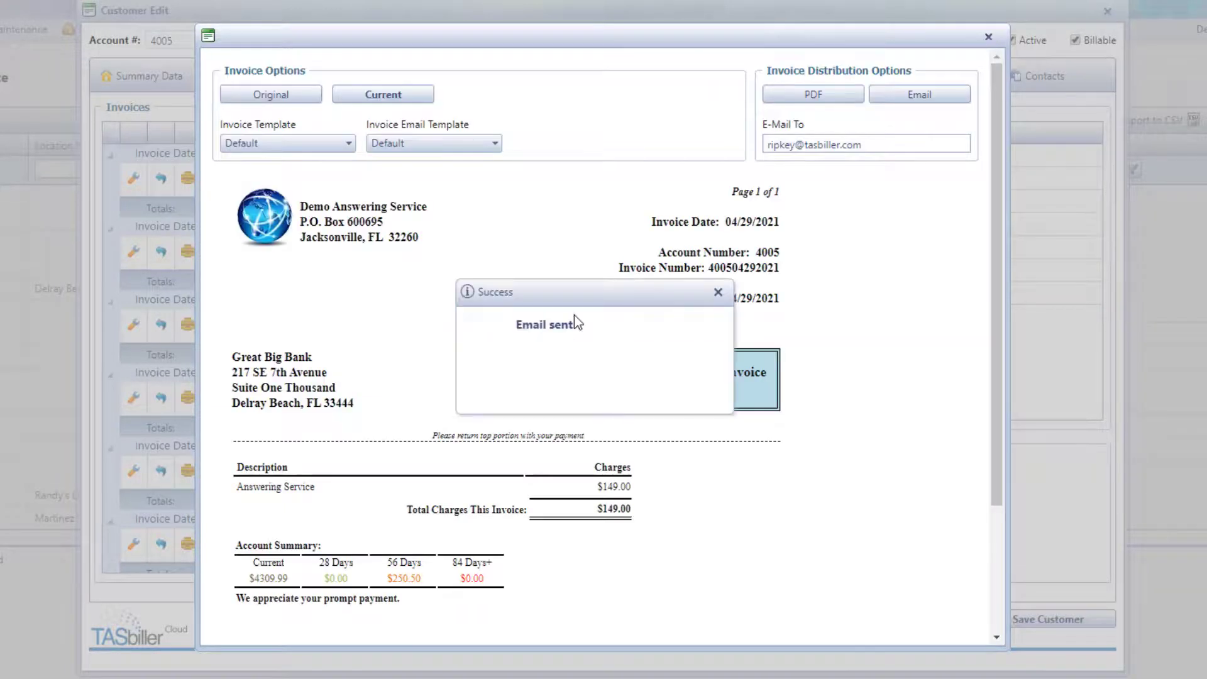
click(718, 292)
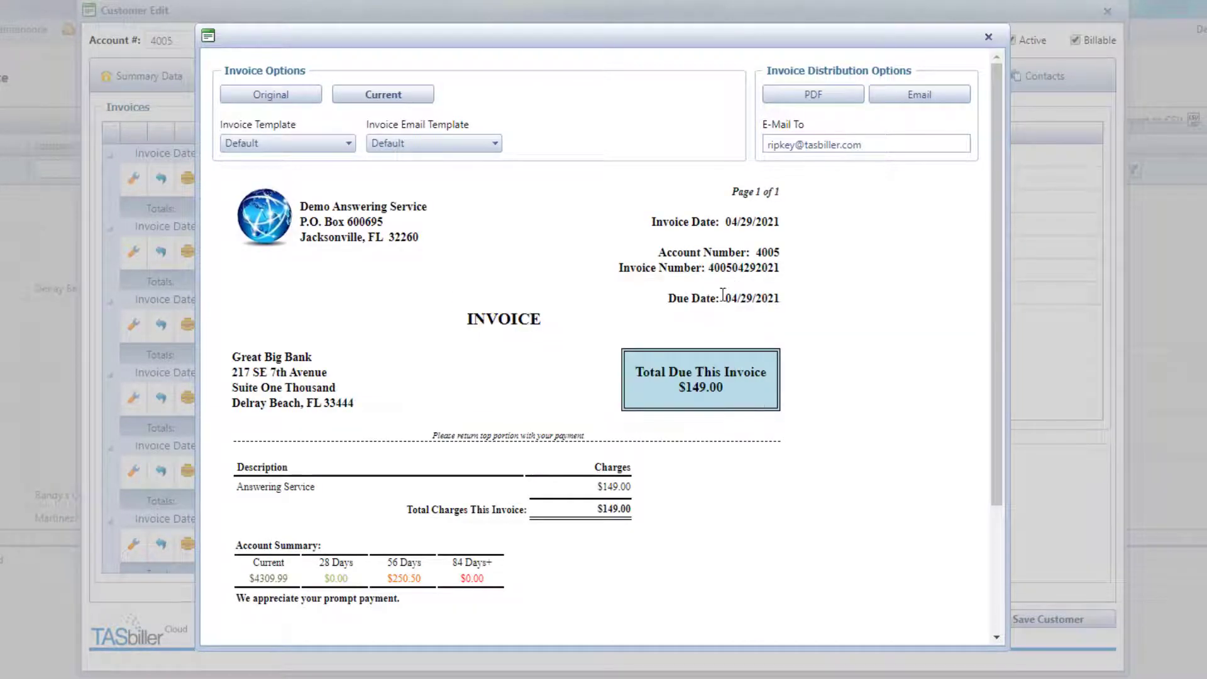
click(989, 37)
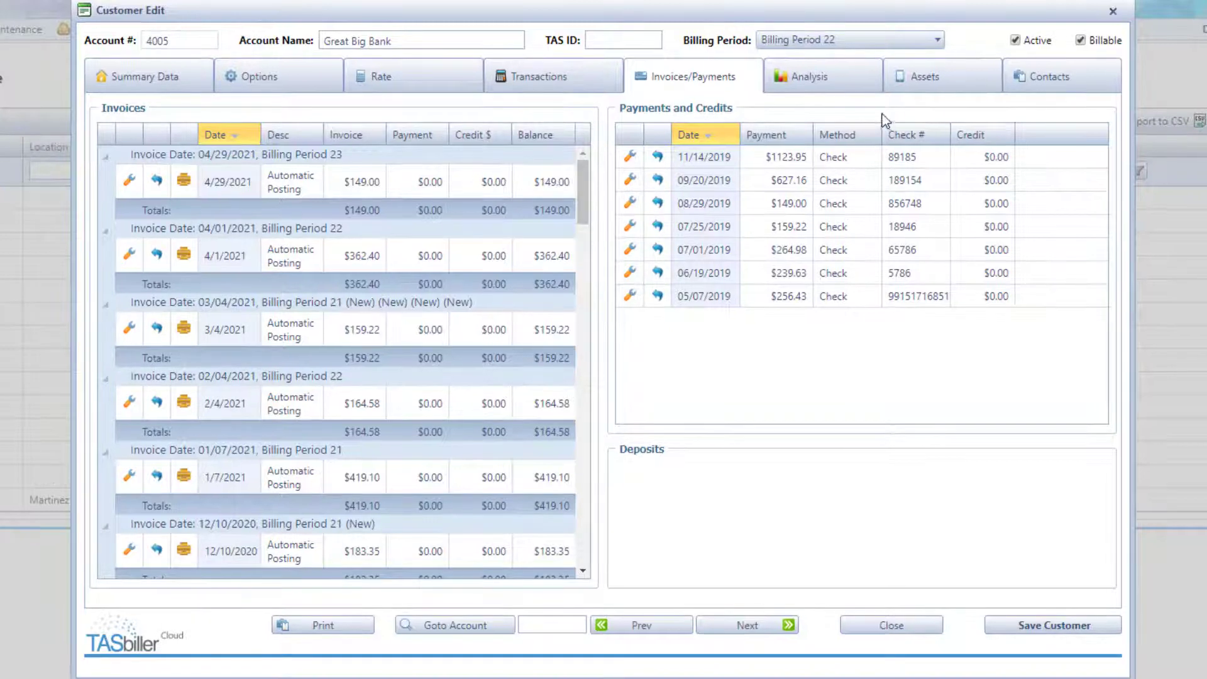
- Review the usage analysis chart on the Analysis tab, then close the customer record
click(835, 86)
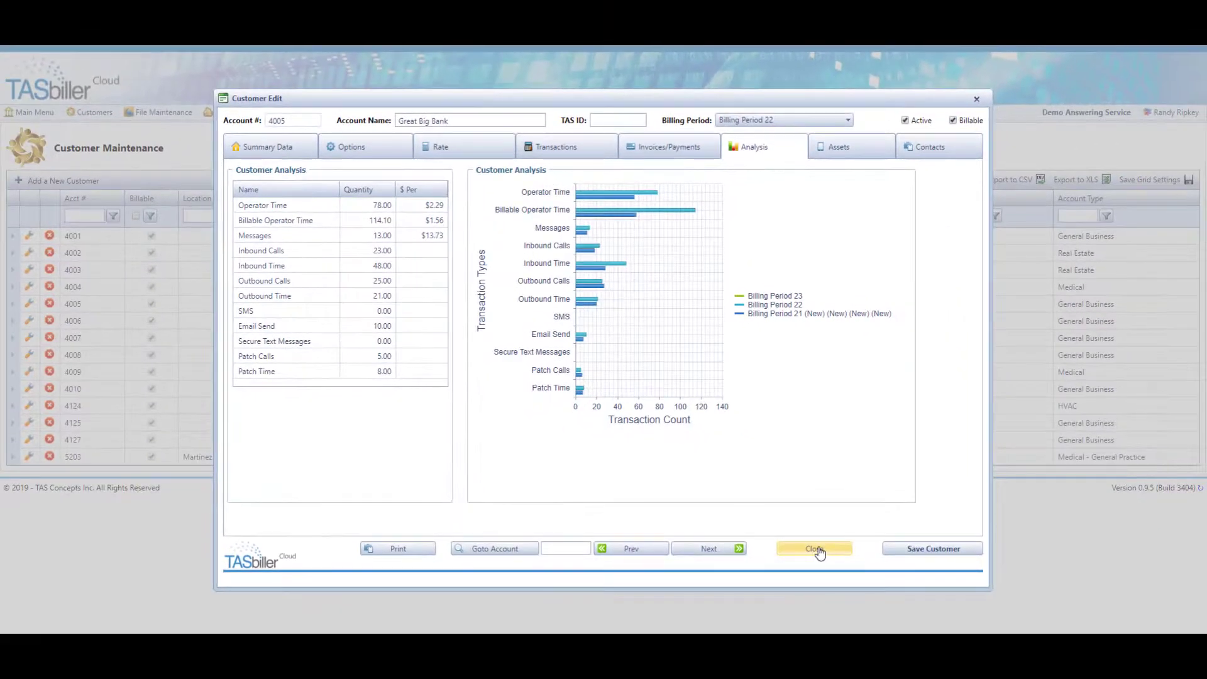
click(815, 549)
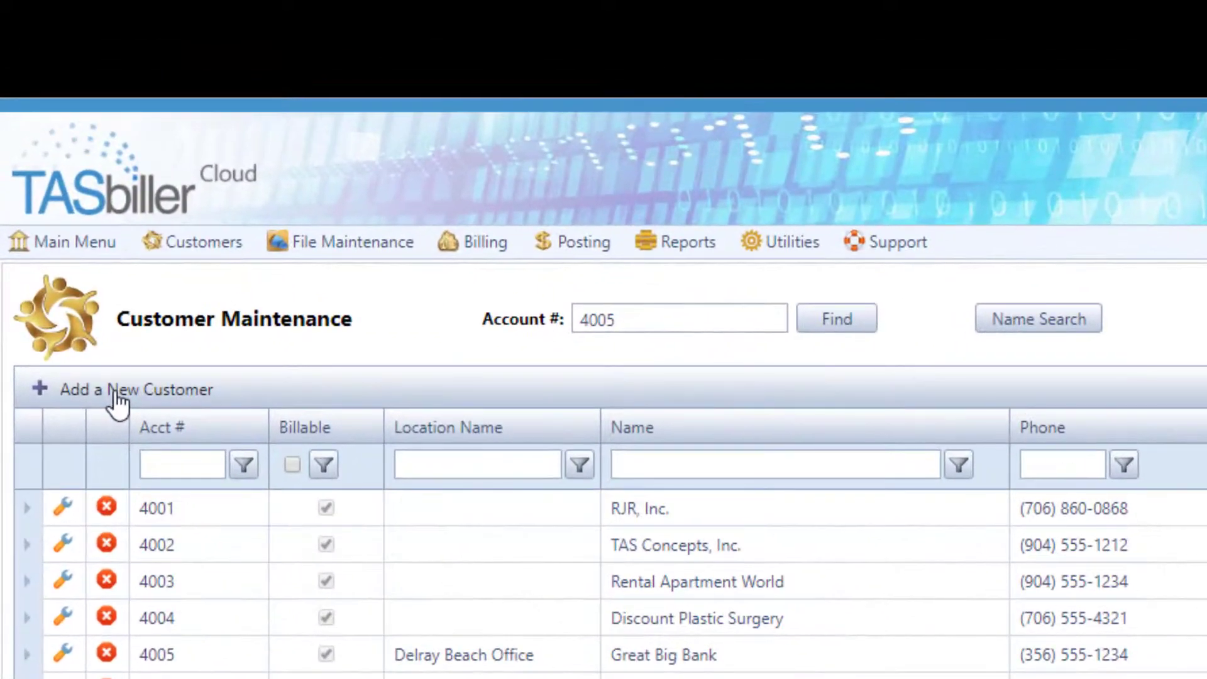
- Add a new General Business customer with its account number and business name, and save it
click(117, 403)
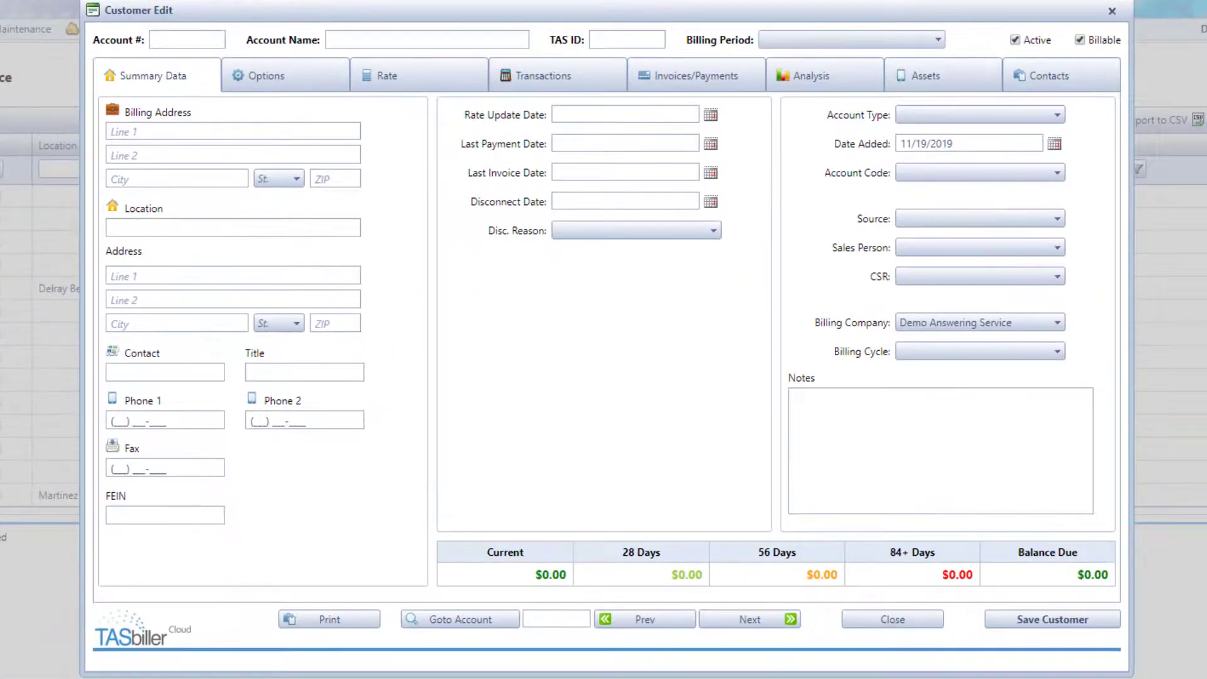
click(197, 37)
text(4128)
click(448, 43)
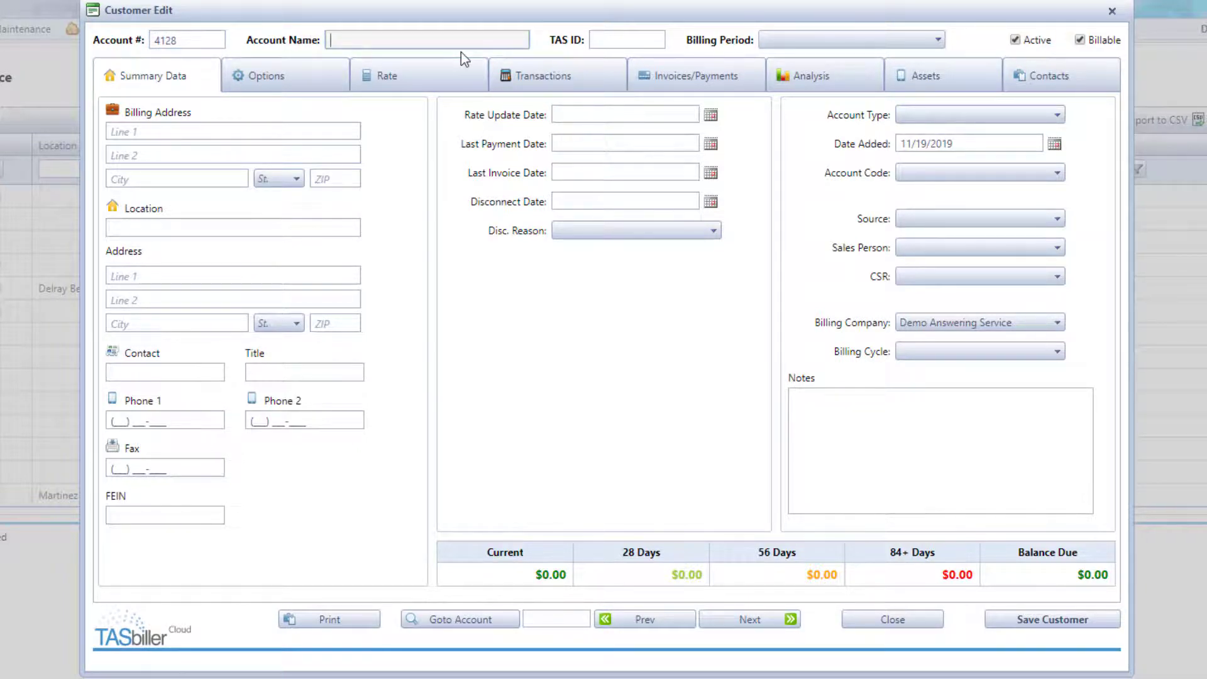
text(Randy's Flooring)
click(1059, 116)
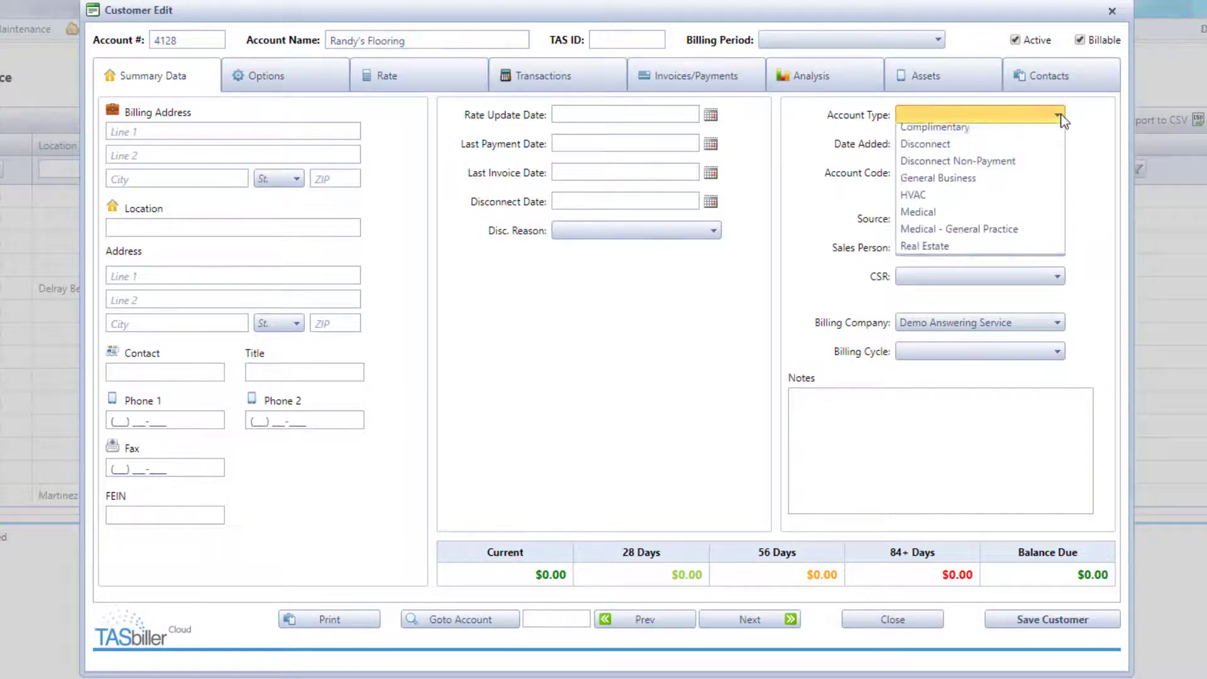
click(993, 199)
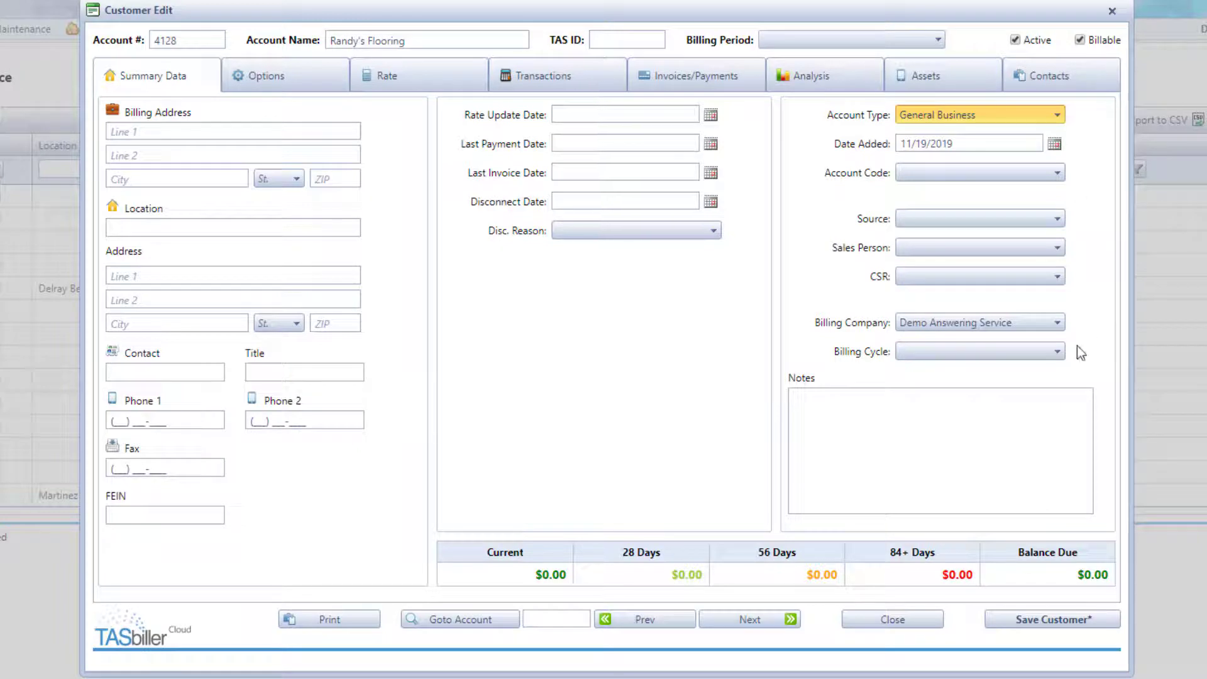
click(1061, 621)
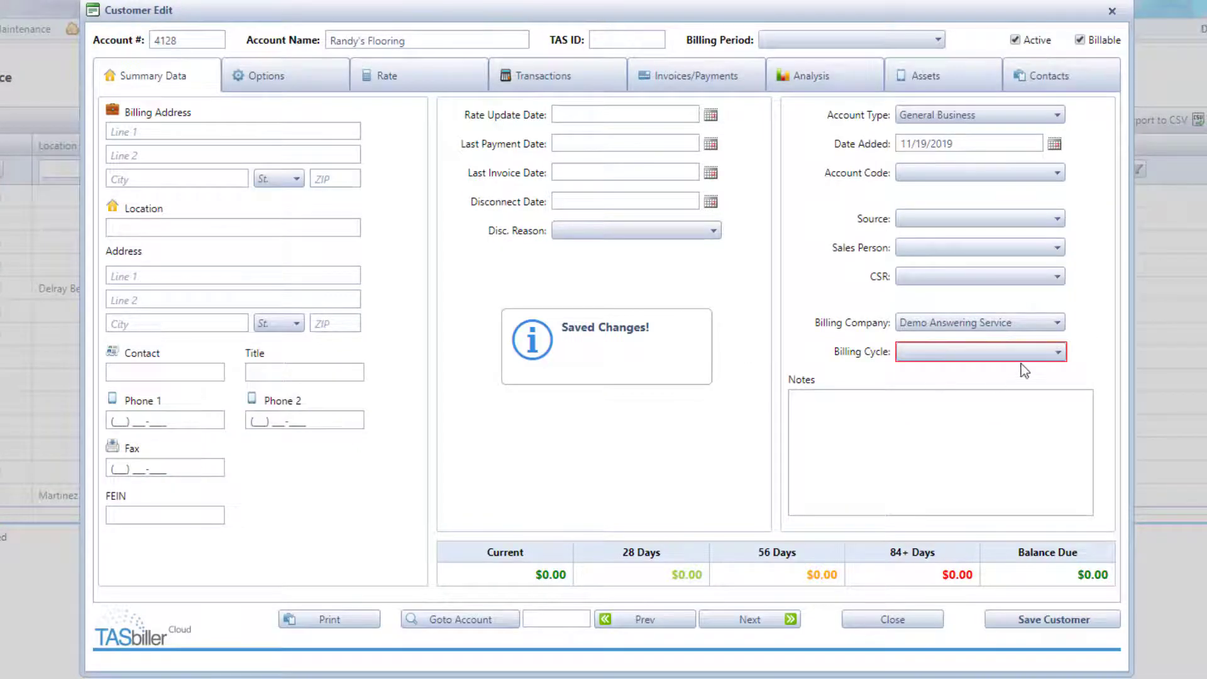
- Set the customer's billing cycle to 28 Day and save
click(1061, 352)
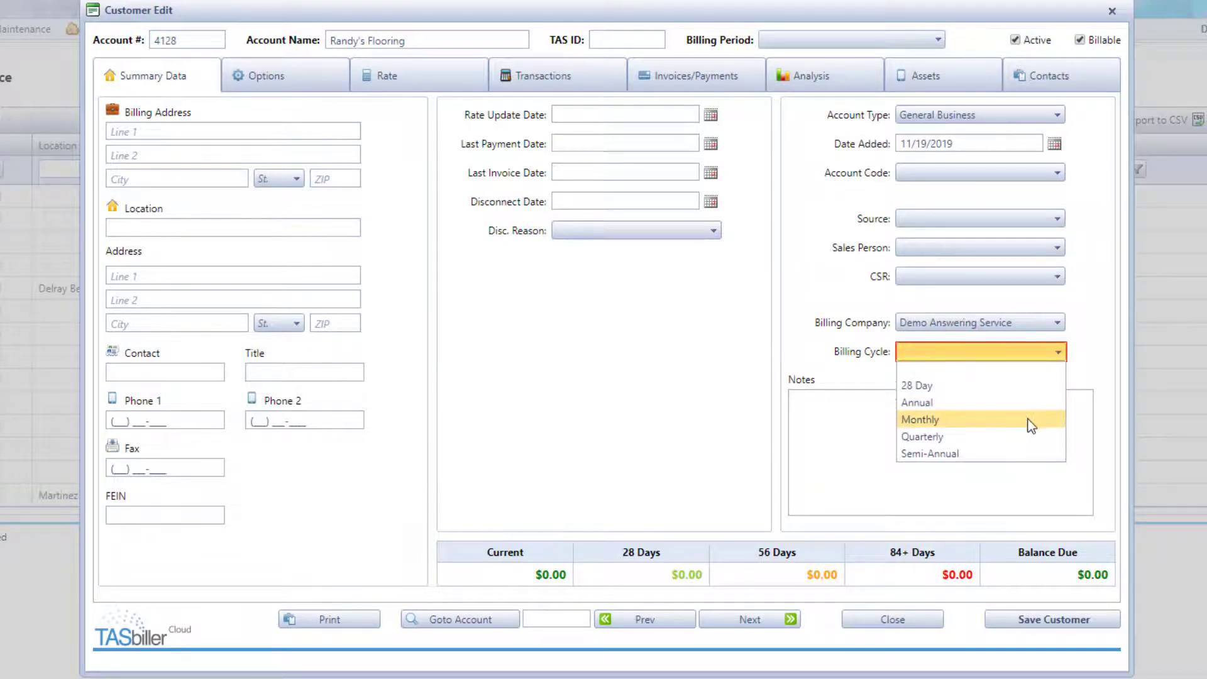
click(1007, 386)
click(1059, 613)
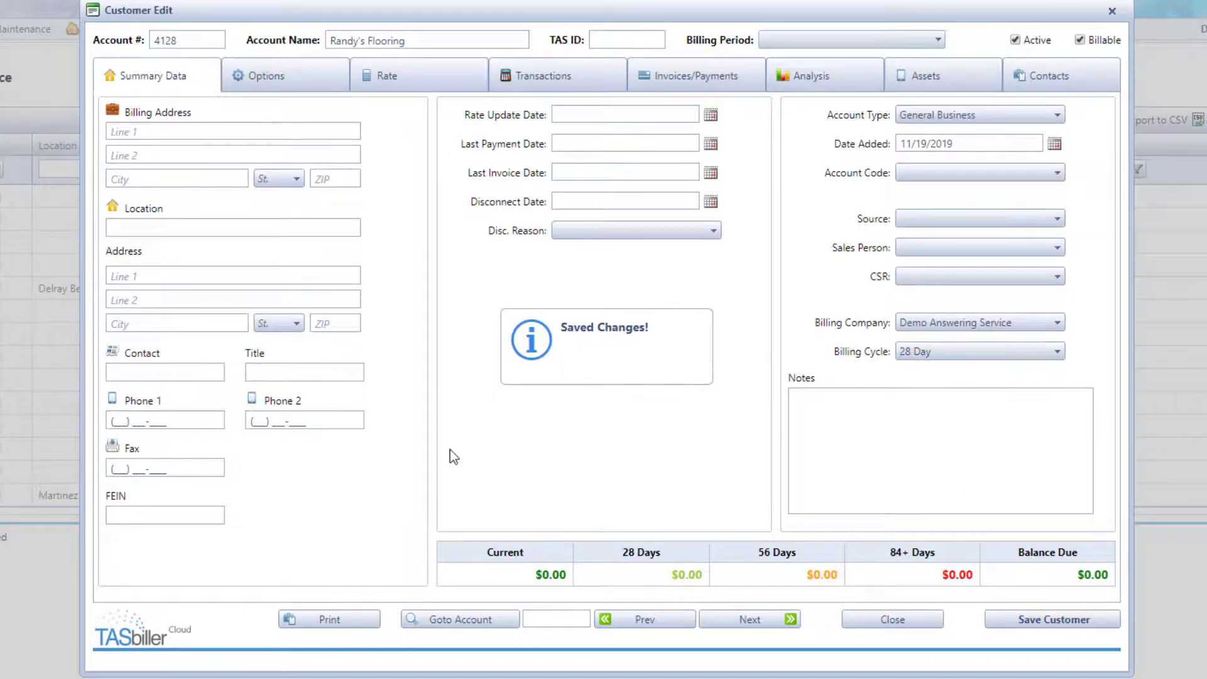
- Enter the customer's P.O. box billing address with city, state and ZIP, and save
click(190, 130)
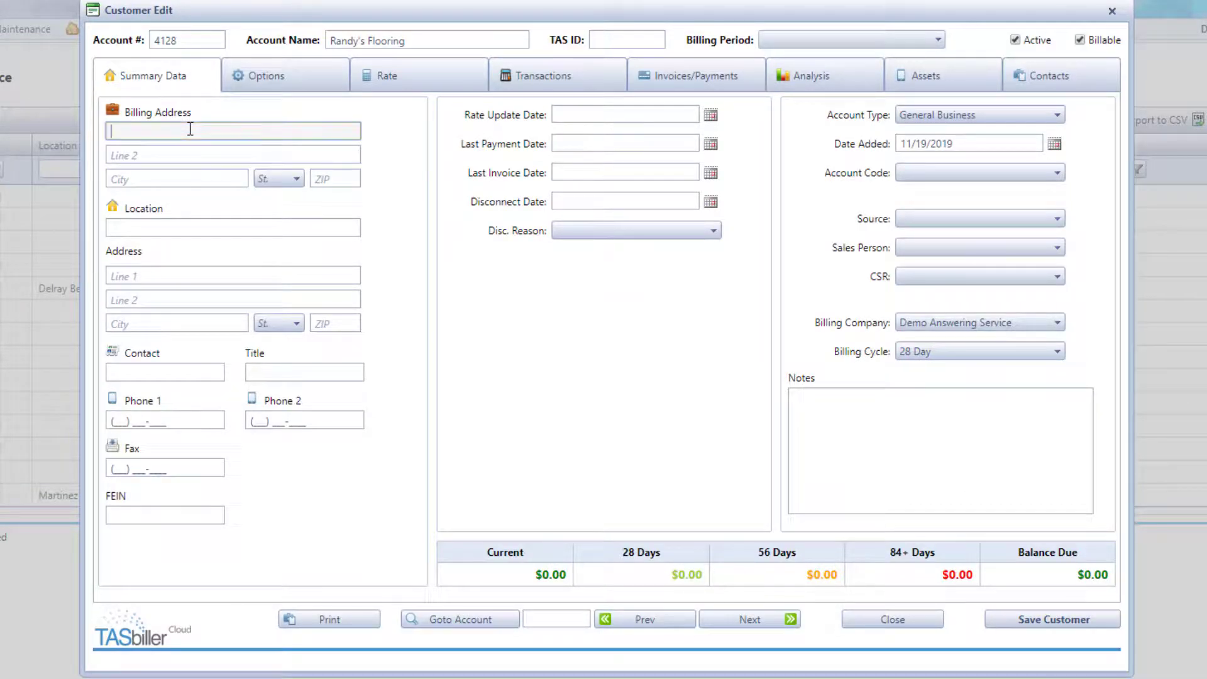
key(Tab)
key(Tab)
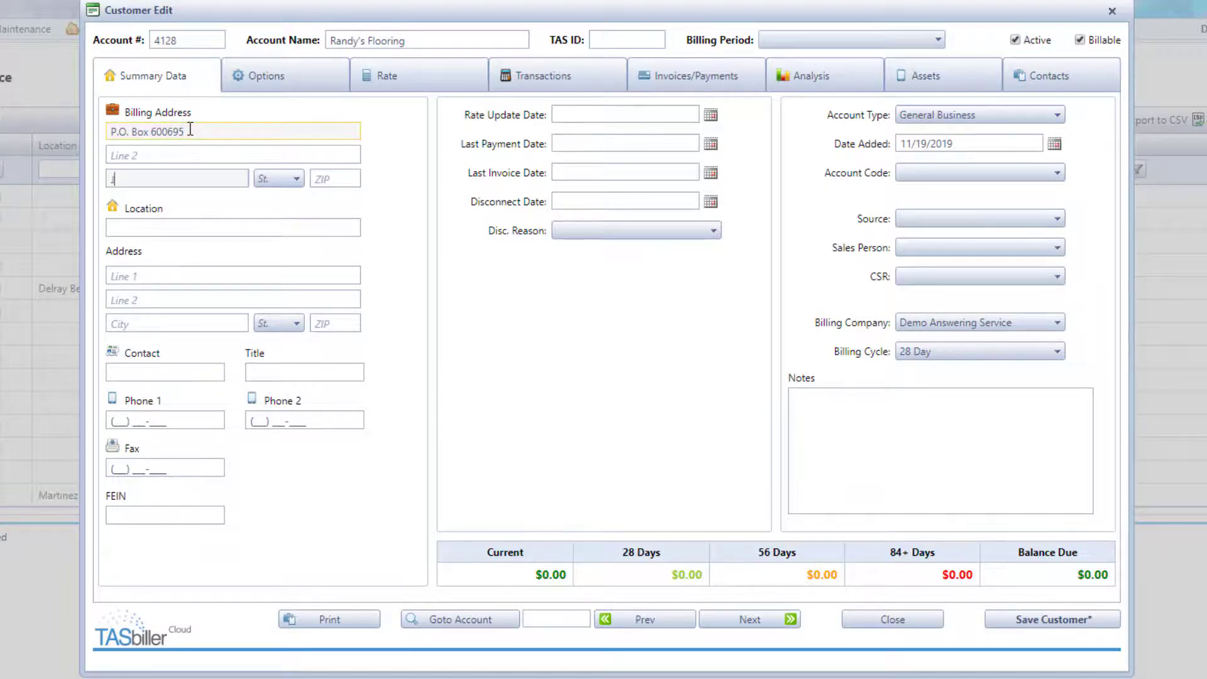
key(Tab)
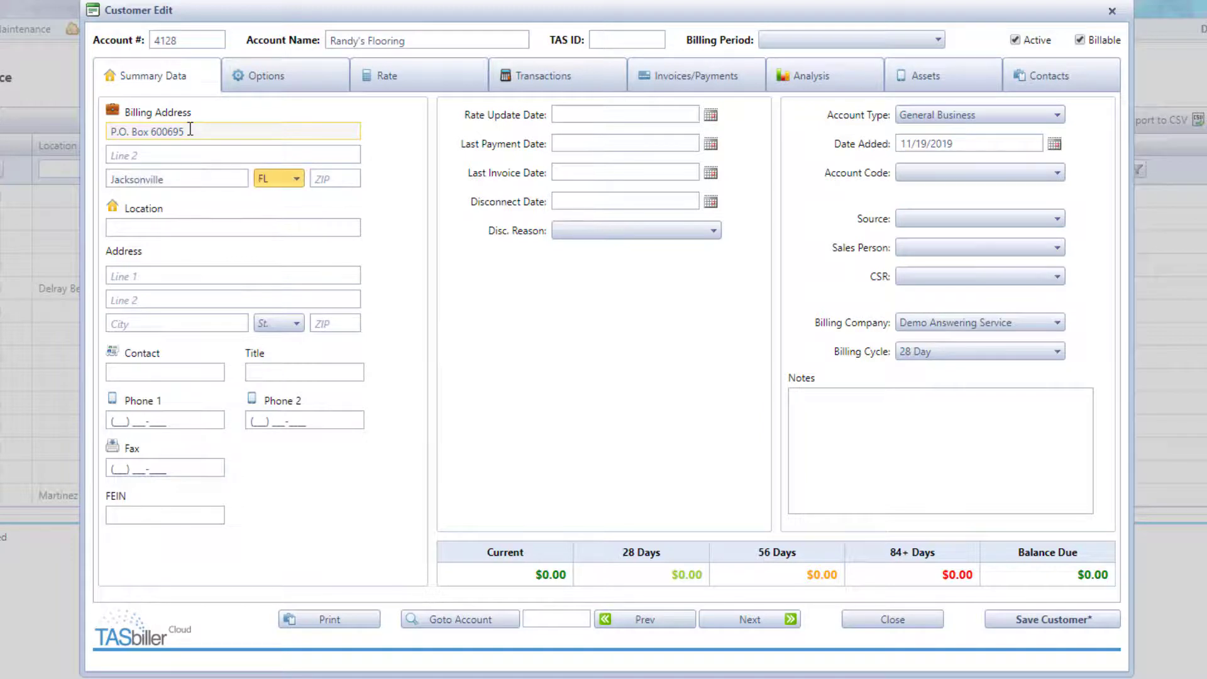
key(Tab)
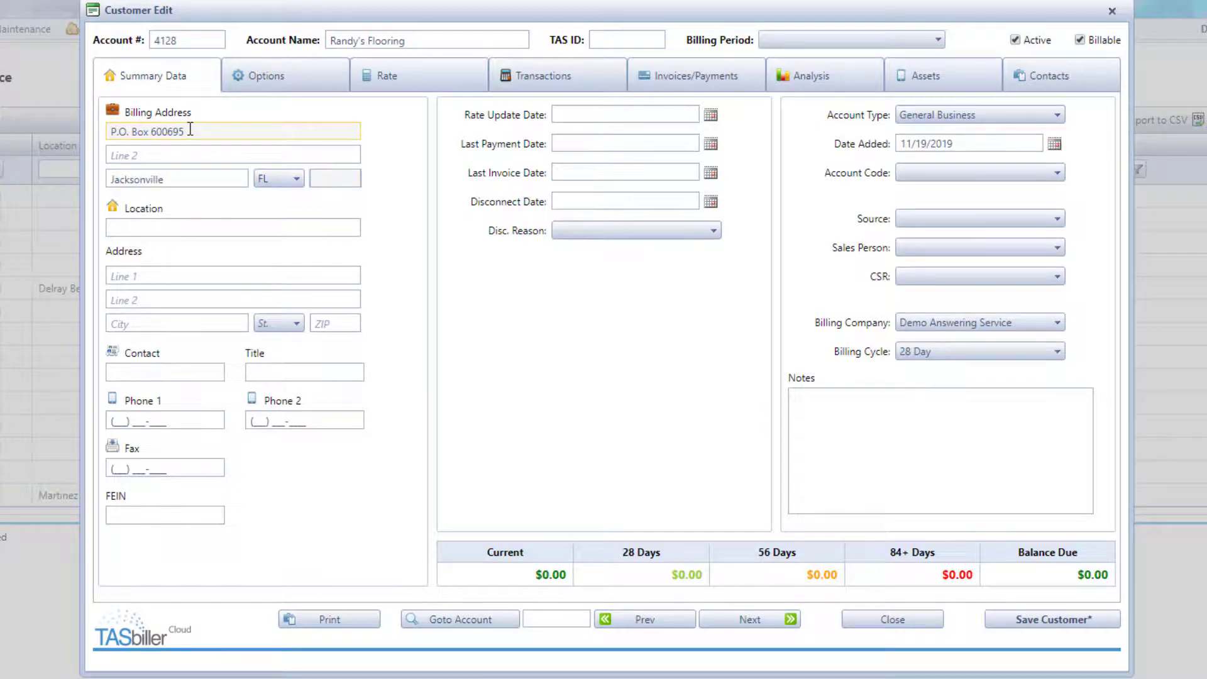
click(1051, 621)
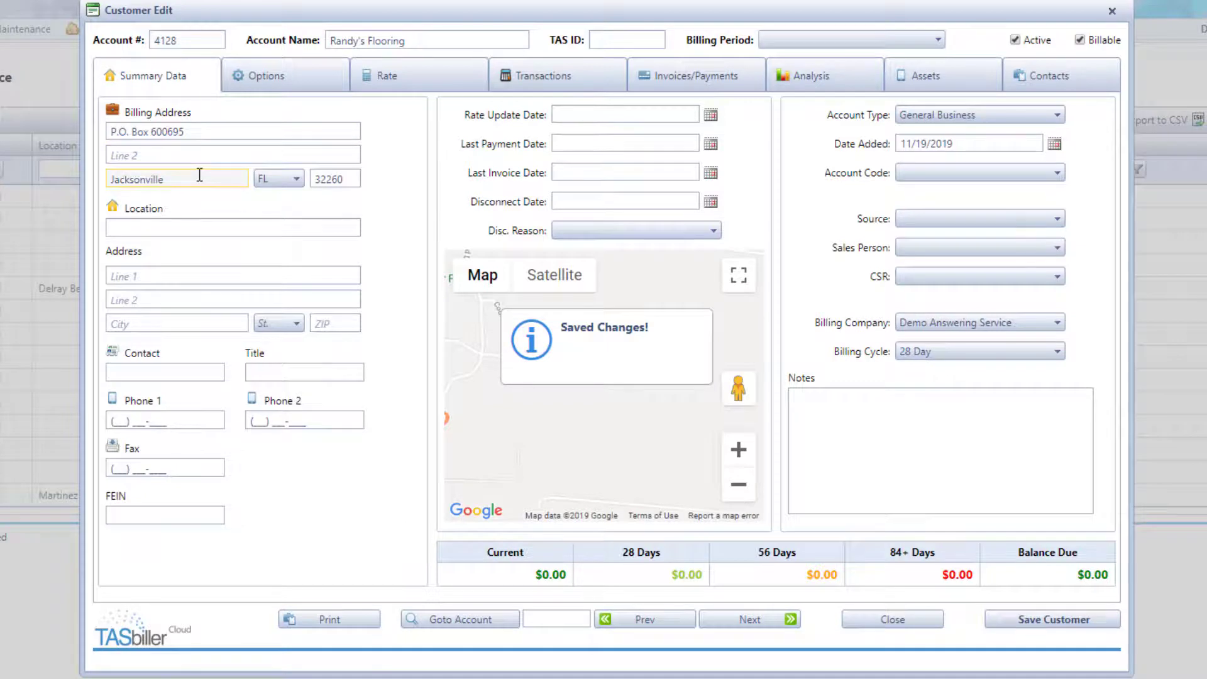
- Add the office location name with its street, suite, city, state and ZIP, and save
click(209, 228)
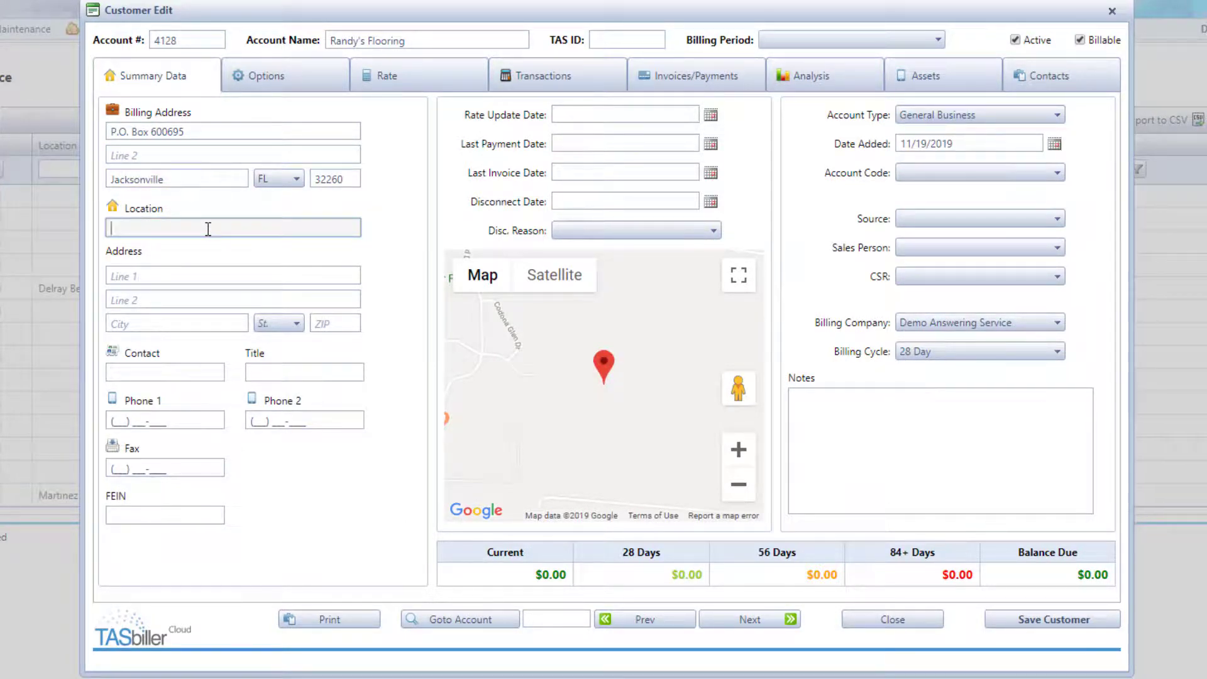
text(Randy's Office)
key(Tab)
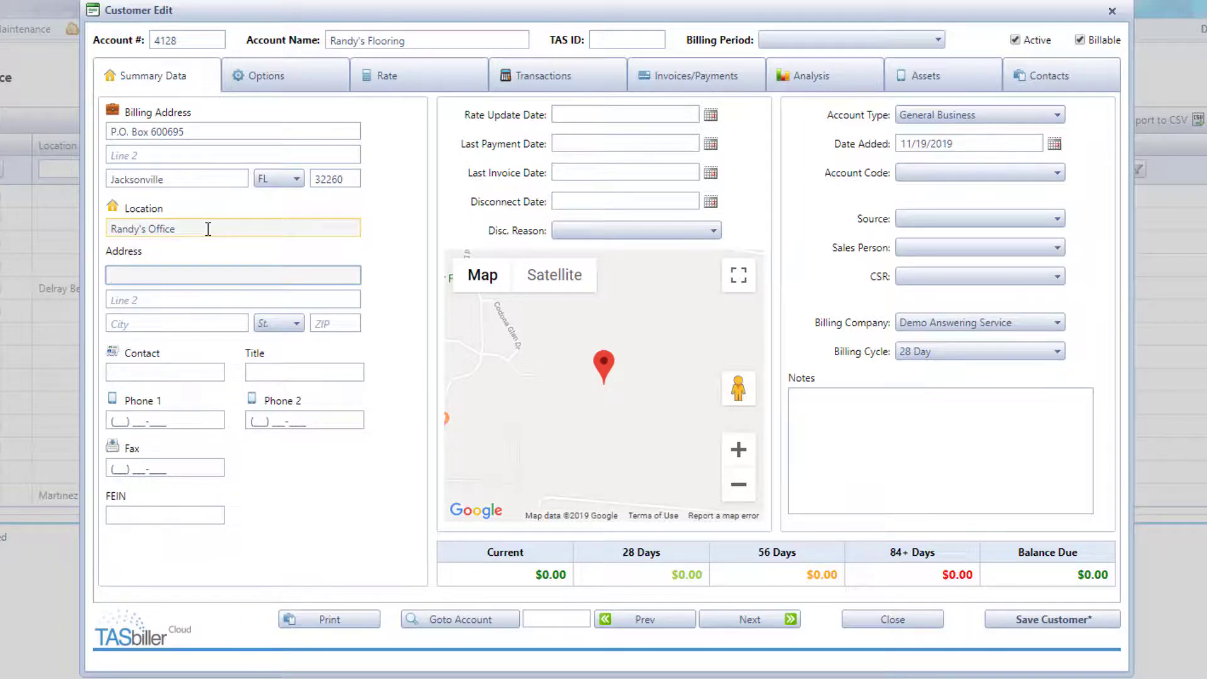
key(Tab)
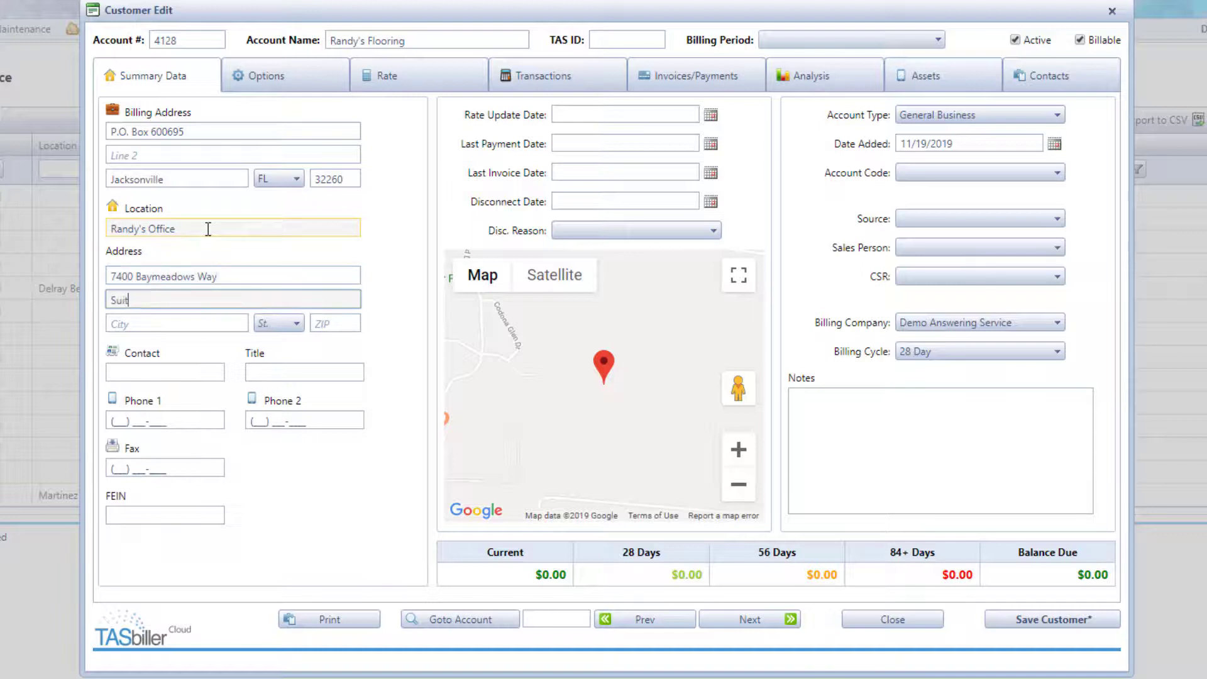
key(Tab)
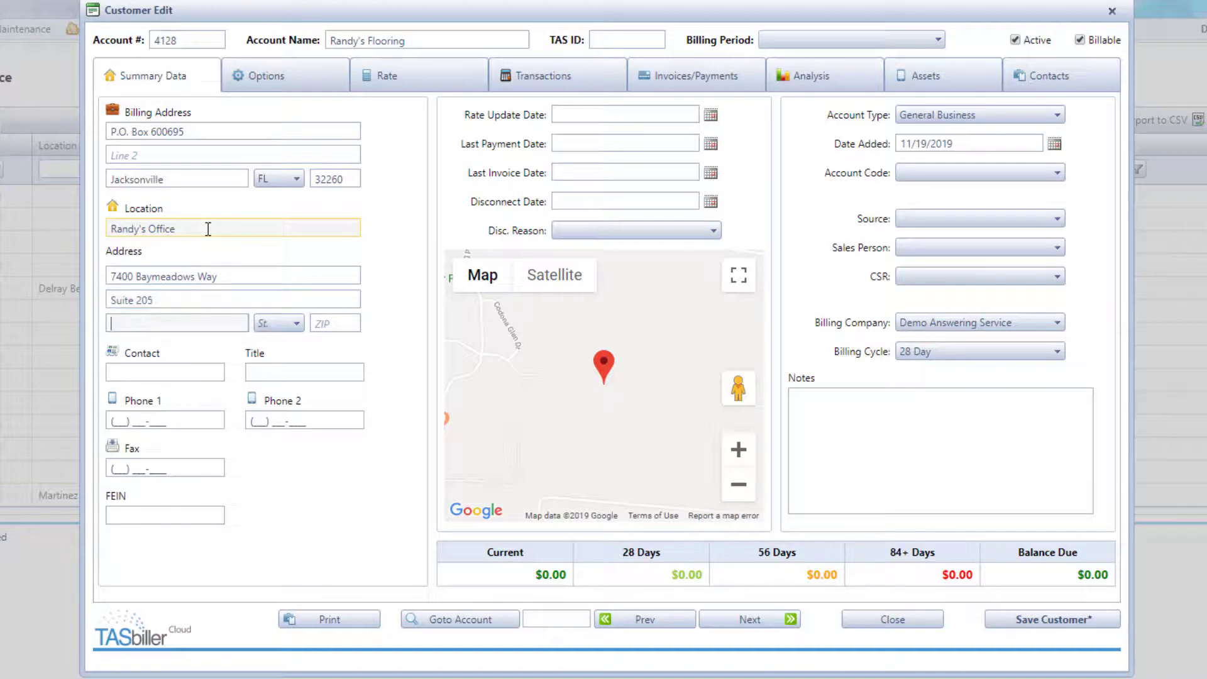
key(Tab)
key(Tab)
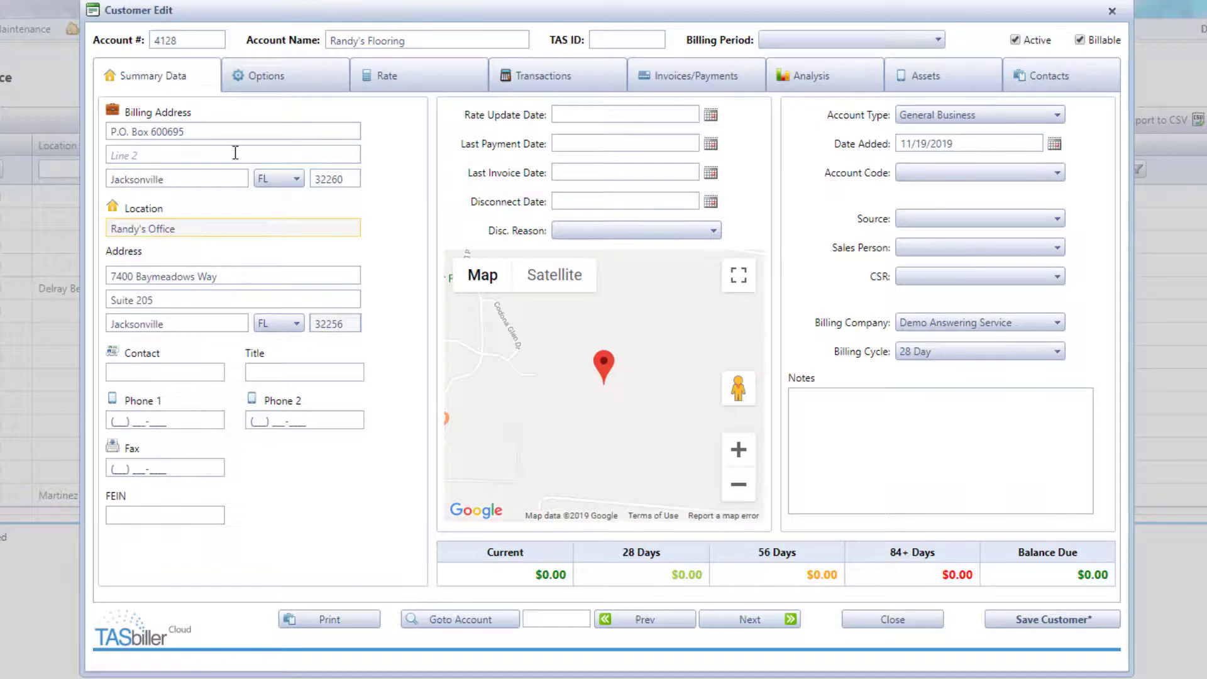
key(Tab)
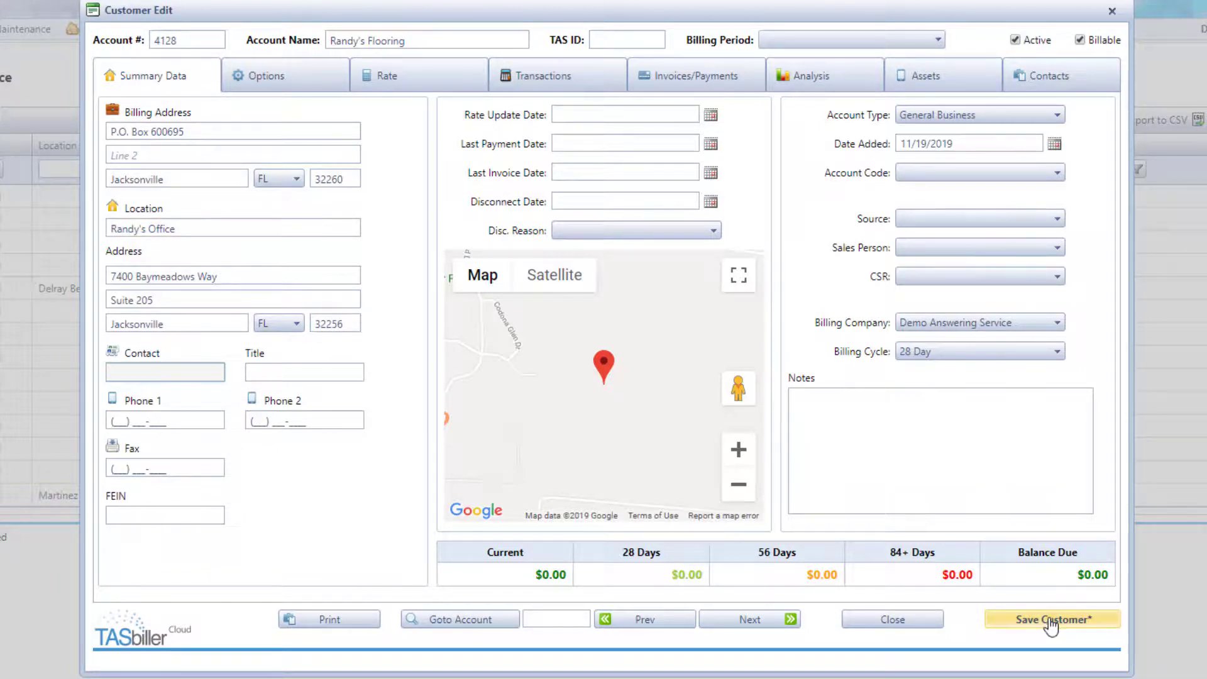
click(1090, 625)
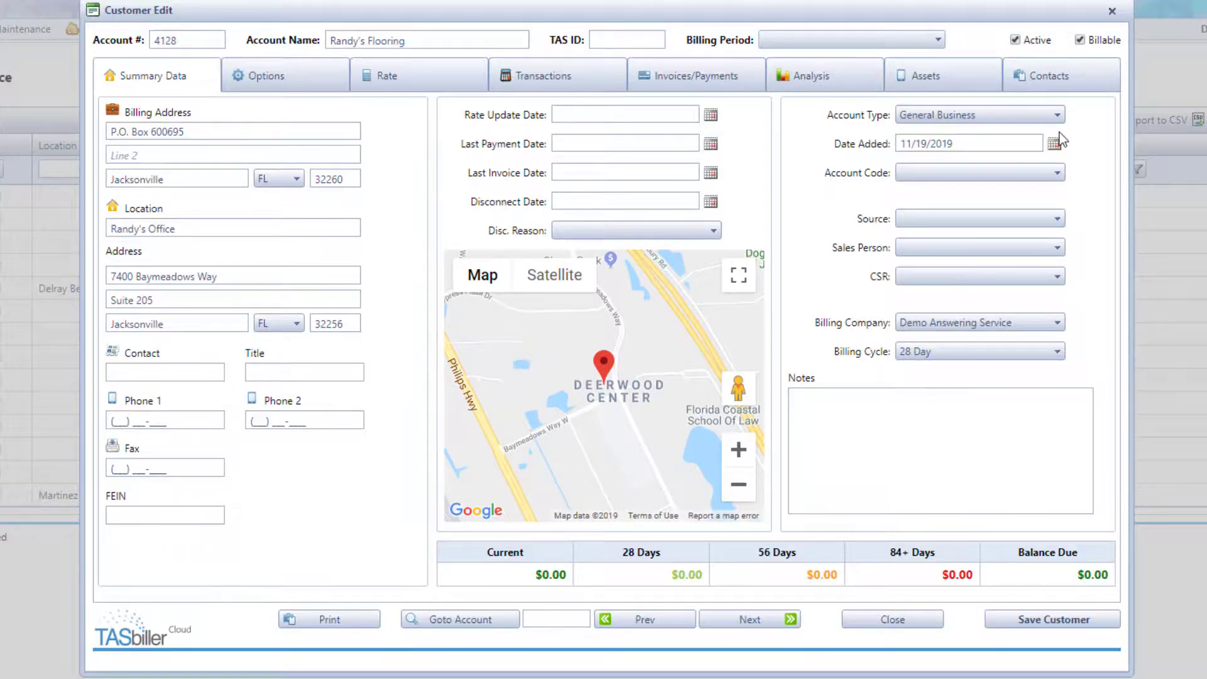
- Set the customer source to Previous Customer, choose a sales person, and save
click(1057, 220)
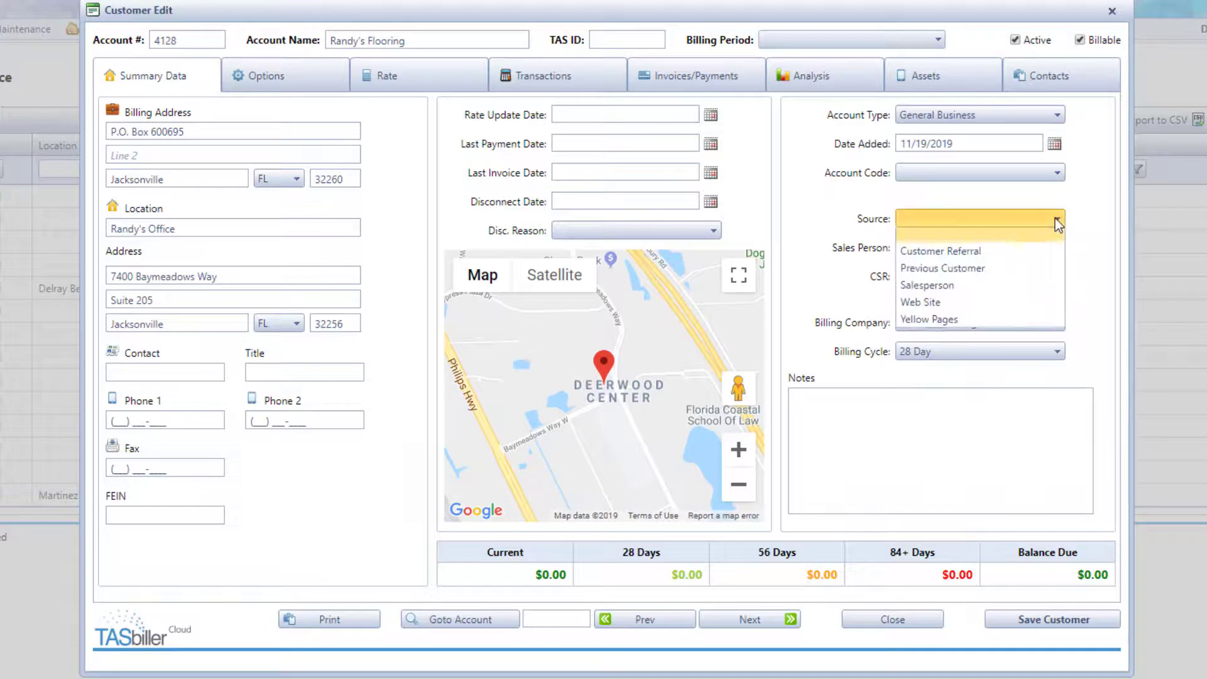
click(1033, 269)
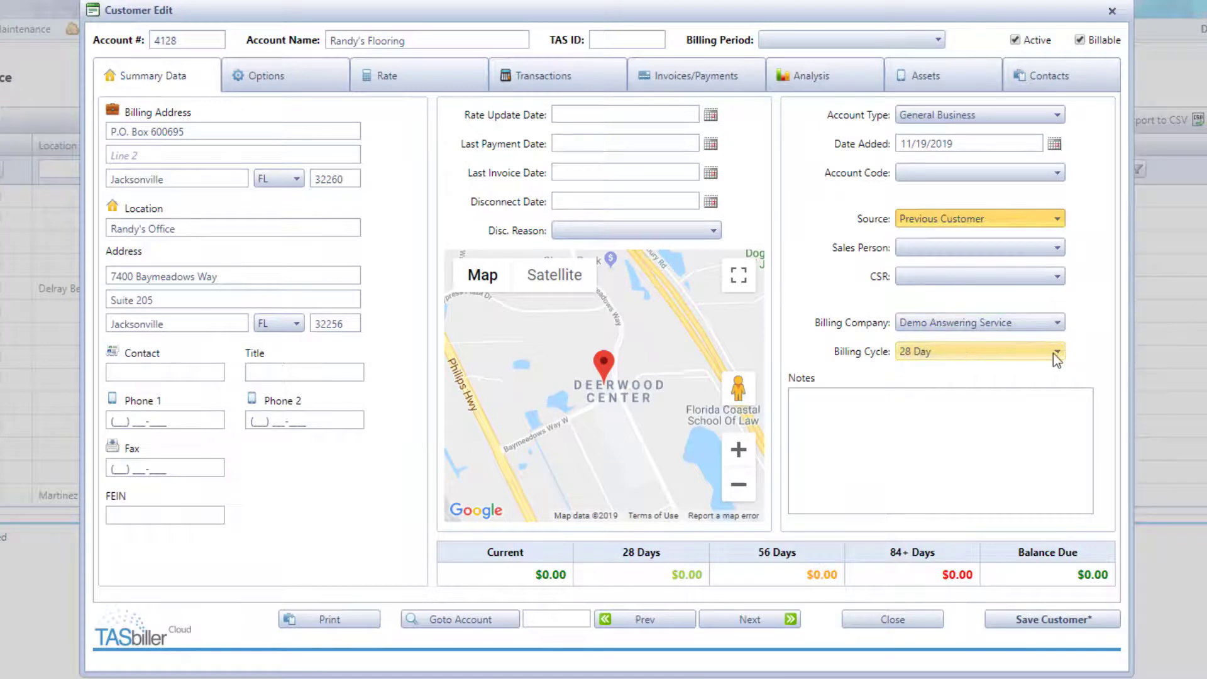
click(1058, 248)
click(1021, 304)
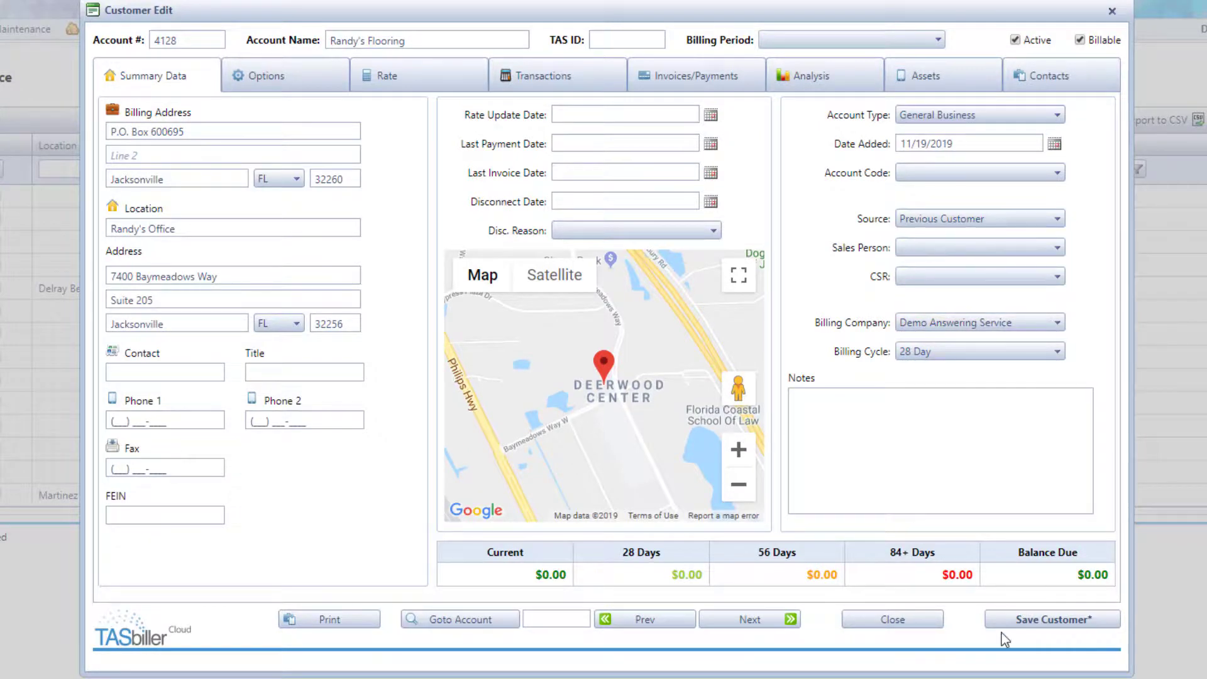
click(1055, 621)
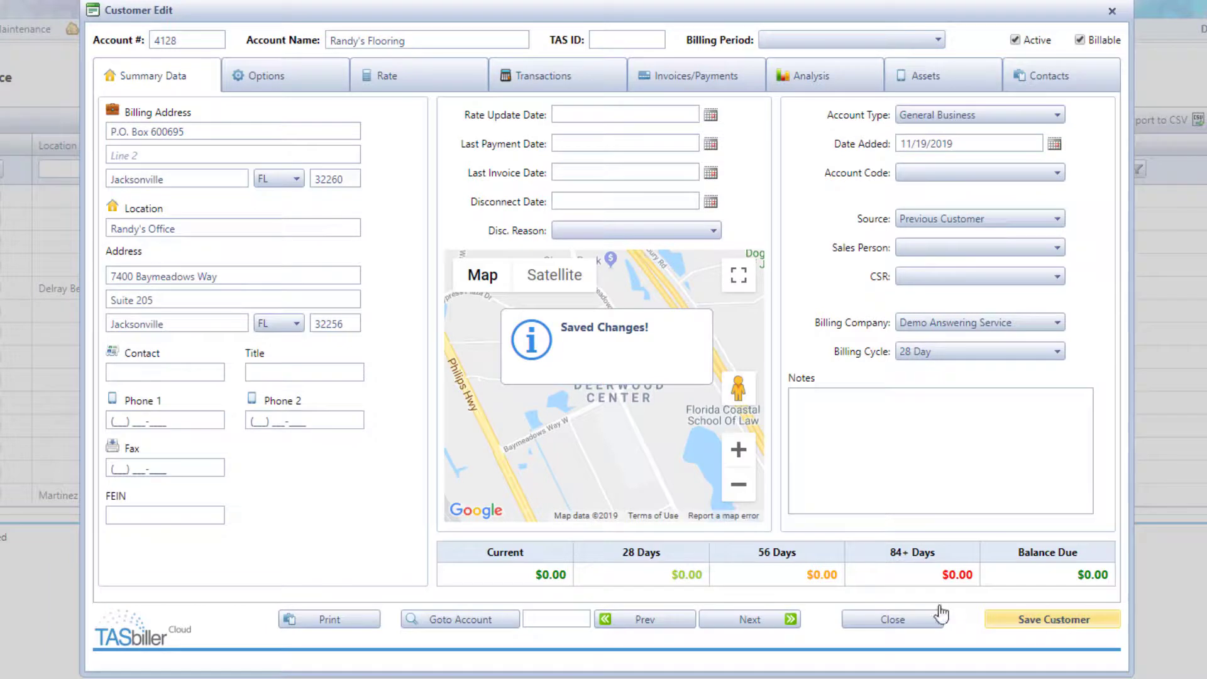
click(305, 74)
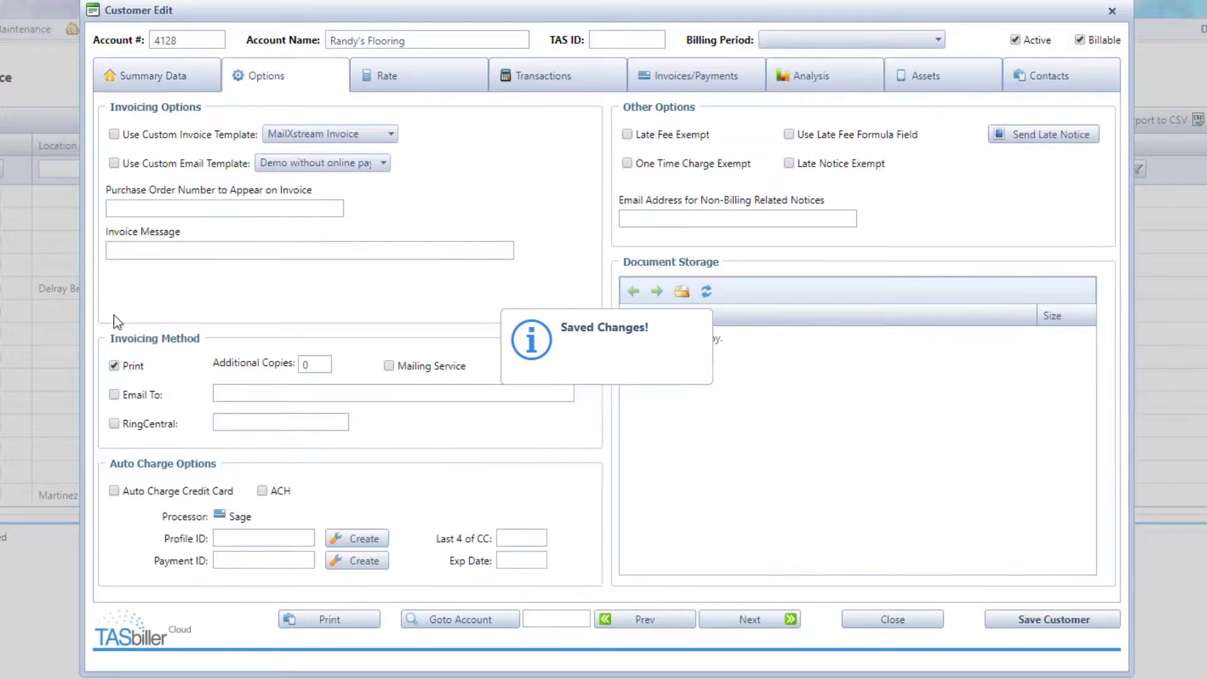
- Replace printed invoices with e-mail delivery to the customer's e-mail address and save
click(114, 395)
click(114, 365)
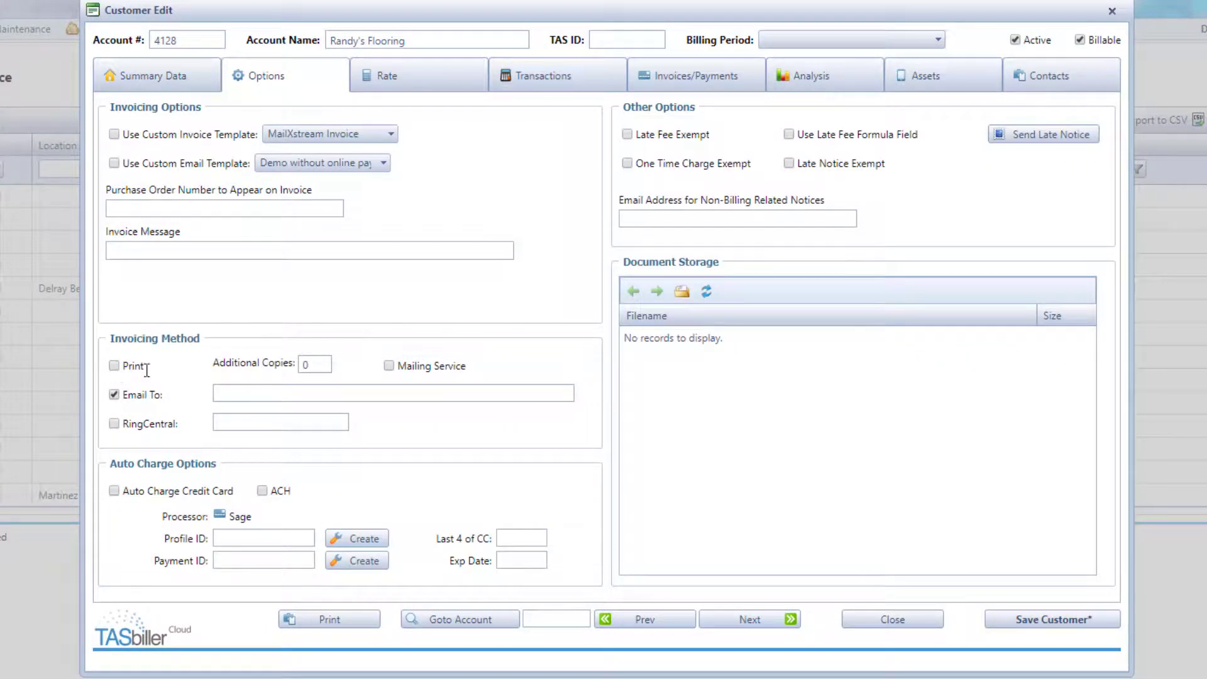
click(237, 393)
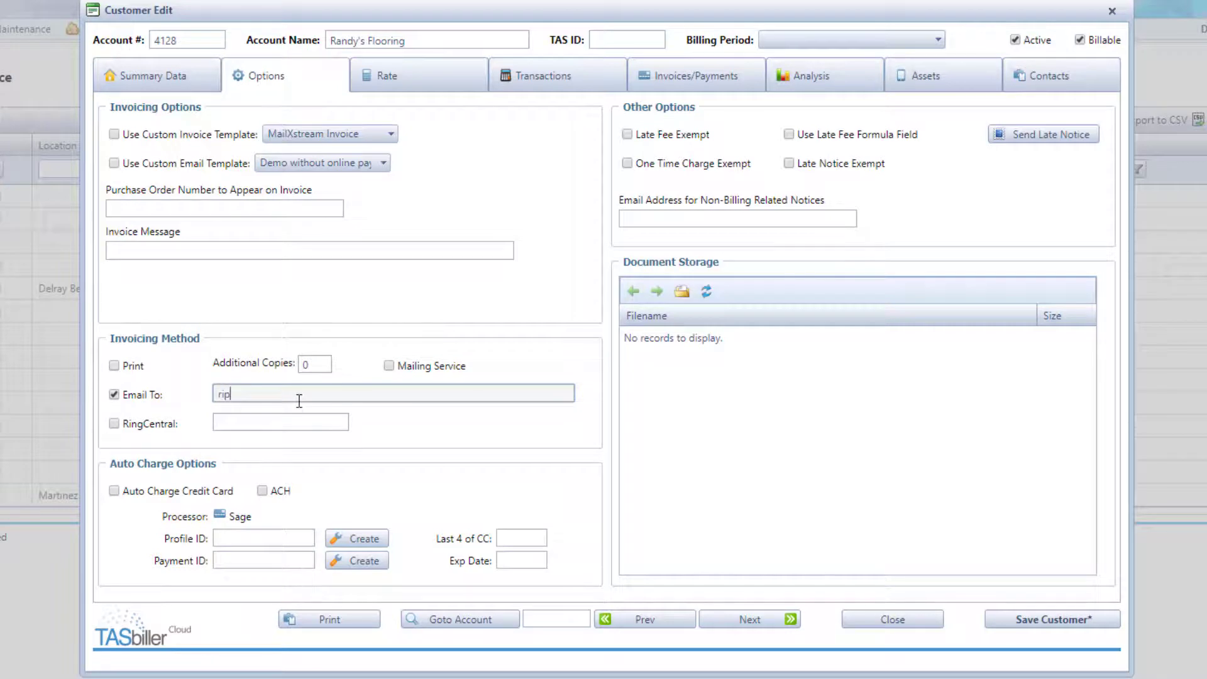
click(1005, 620)
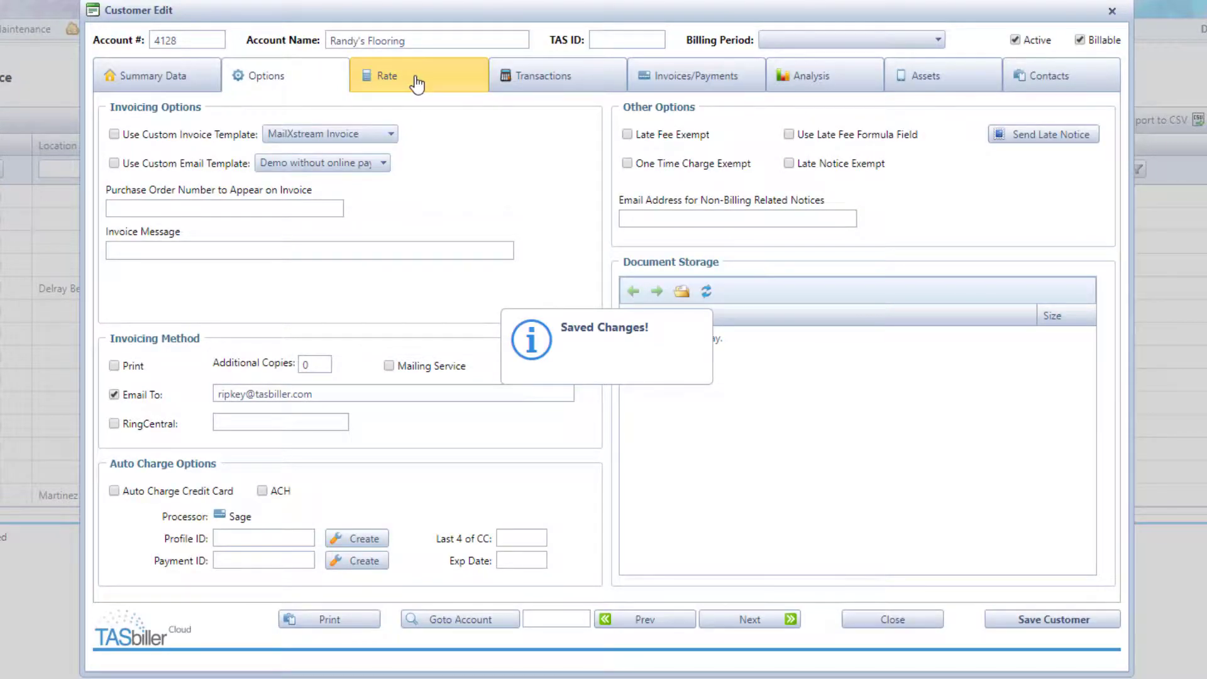
click(417, 83)
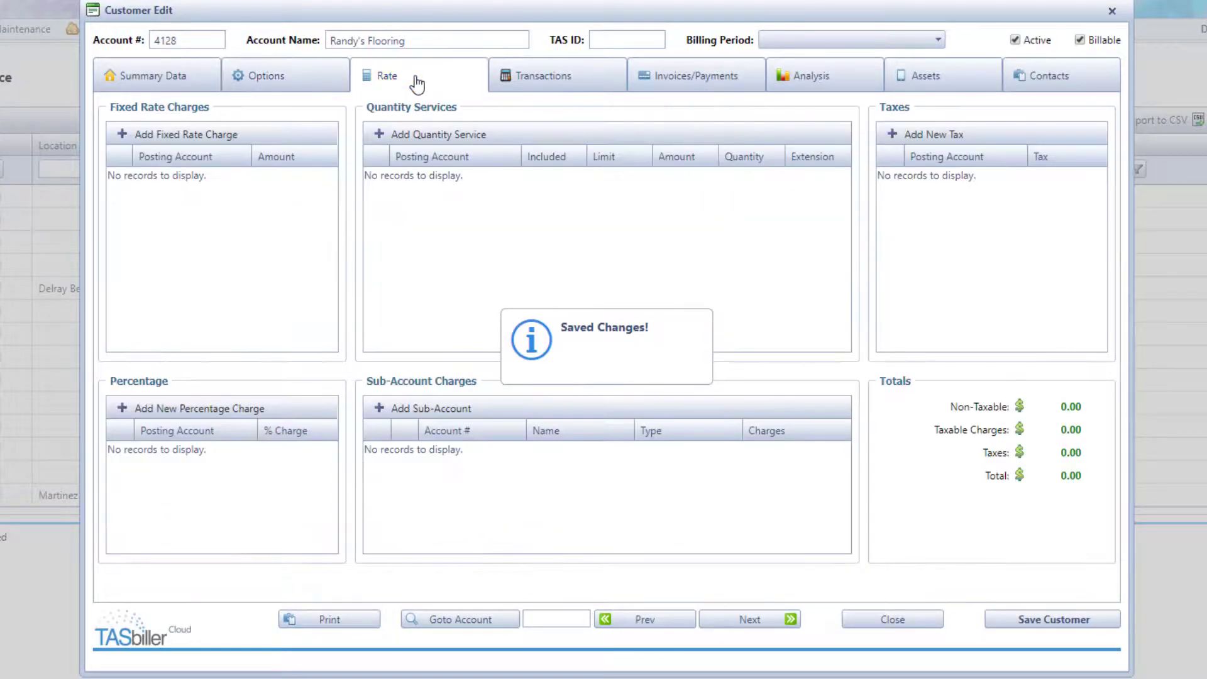
- Add a 199.00 Answering Service fixed rate charge
click(189, 140)
click(237, 179)
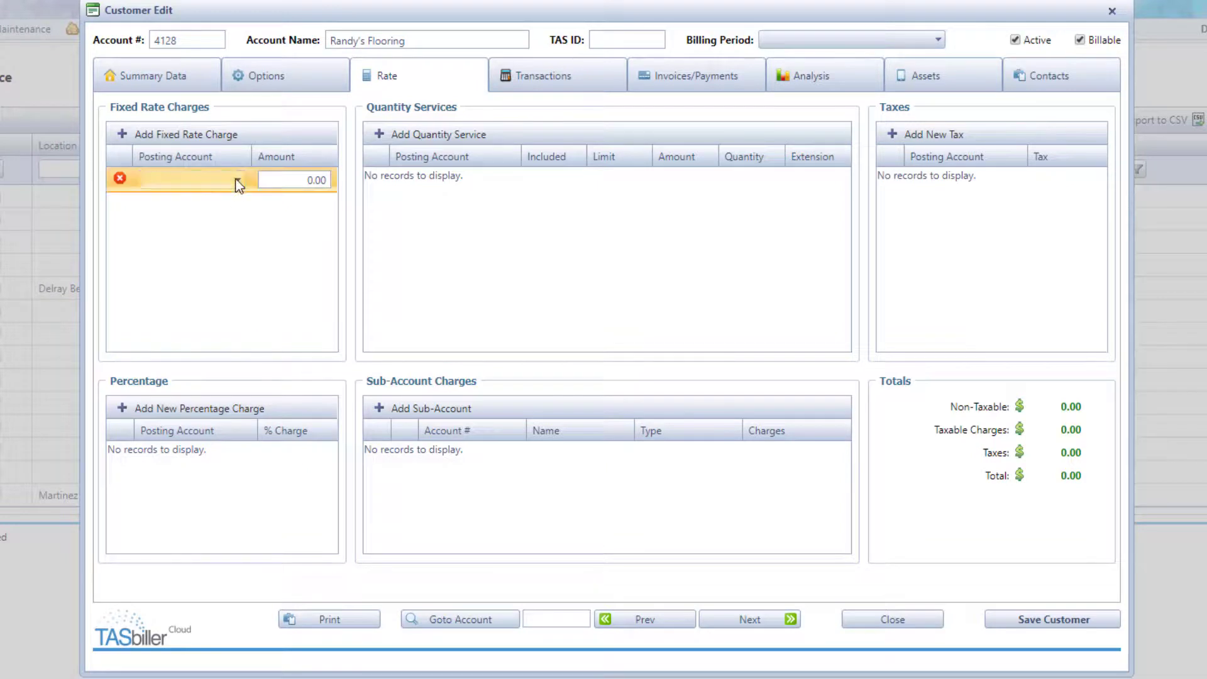
click(228, 244)
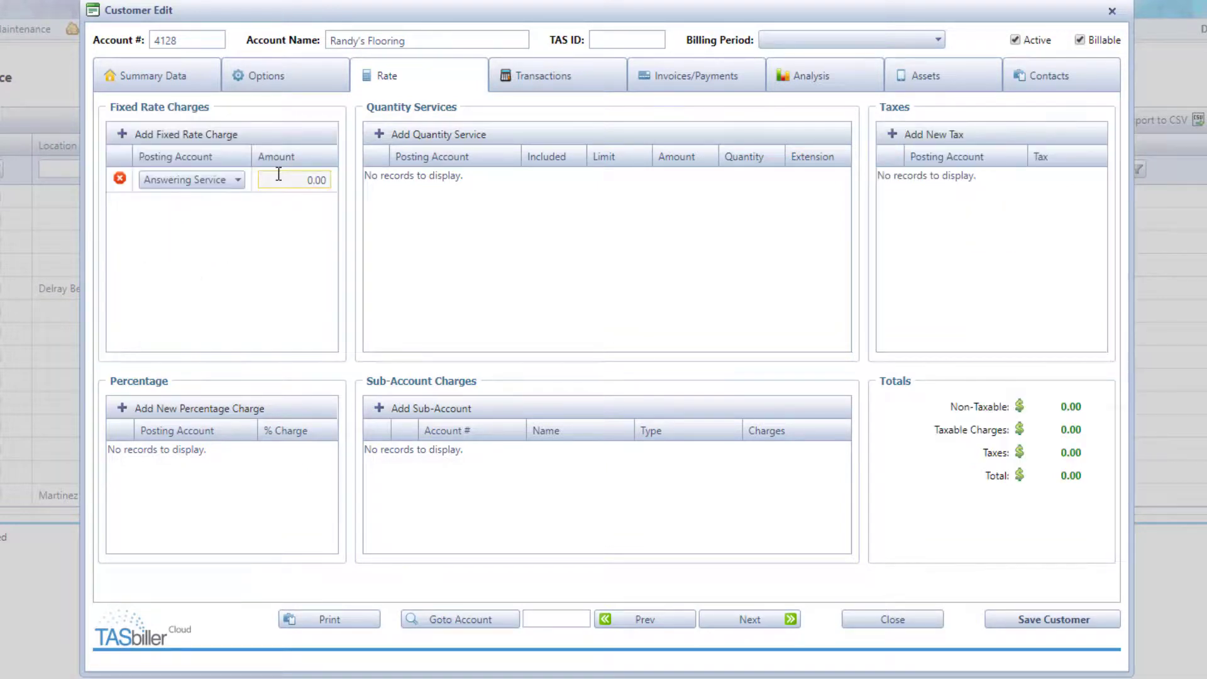
click(284, 178)
text(199)
- Add two quantity services, making the first Operator Time with 150 included at 1.75
click(430, 140)
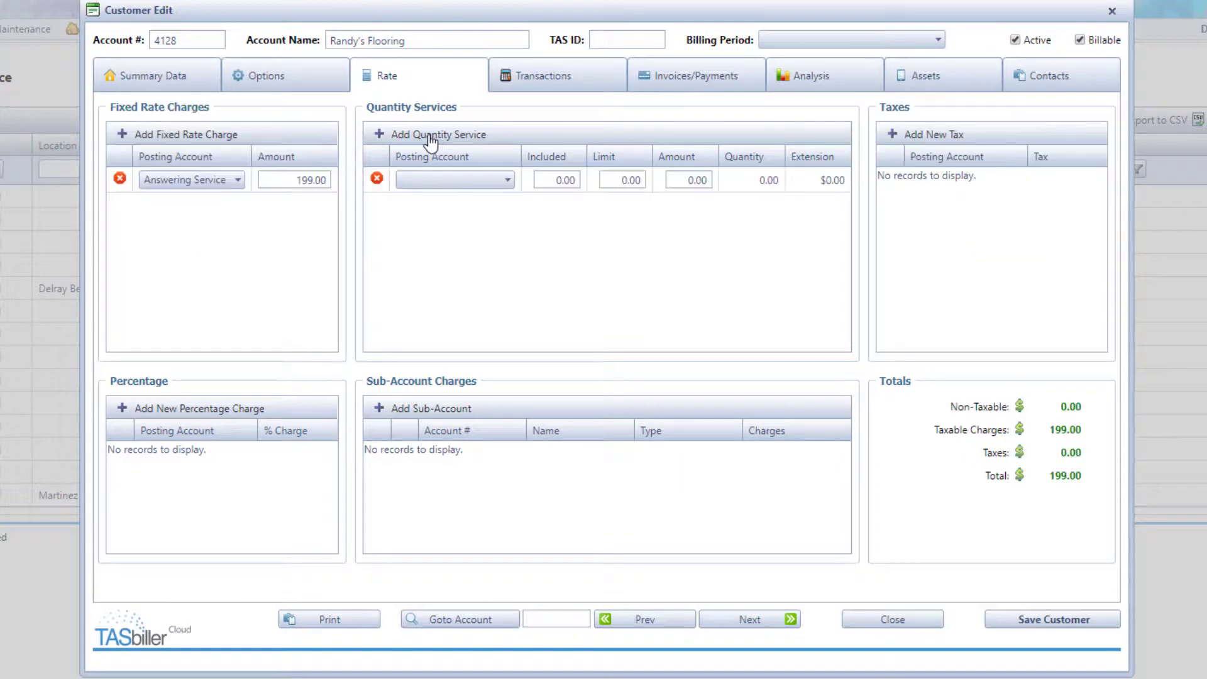
click(431, 135)
click(508, 180)
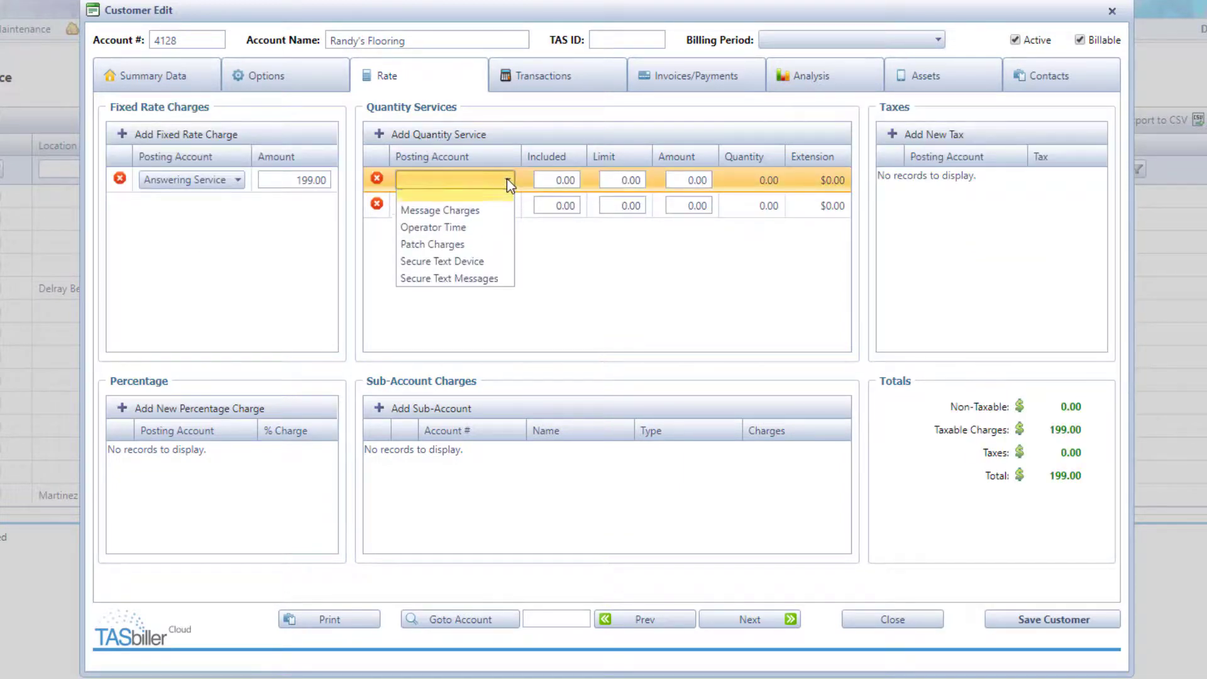
click(493, 231)
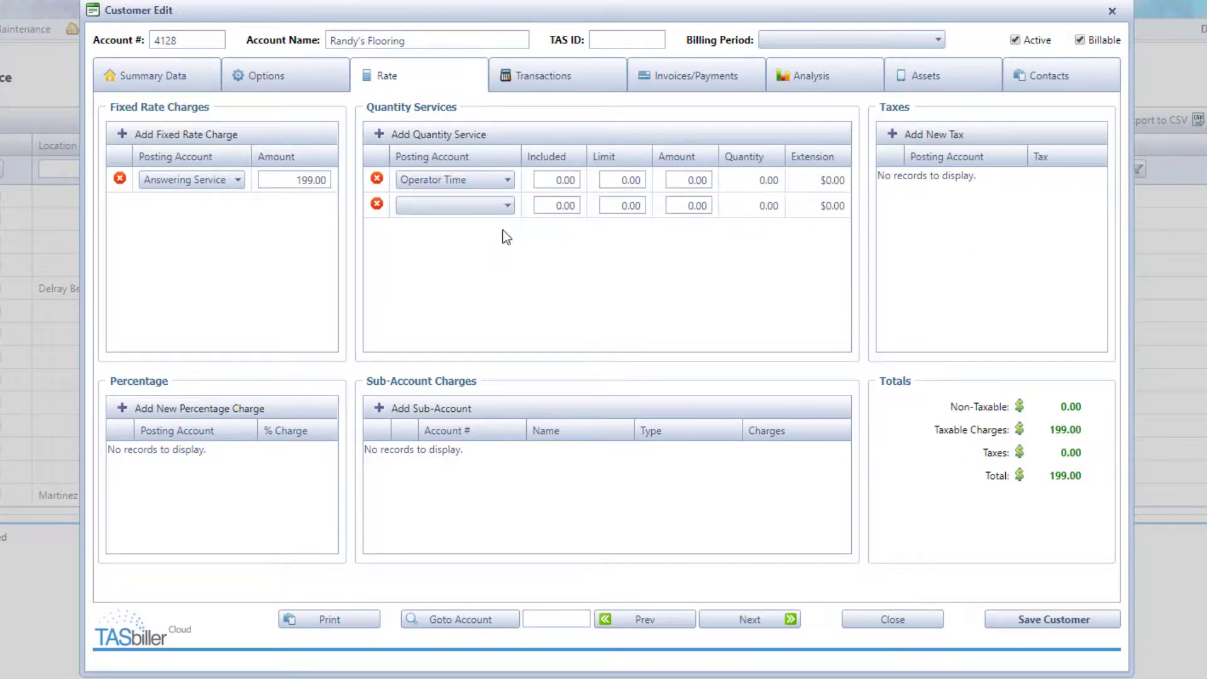
click(547, 180)
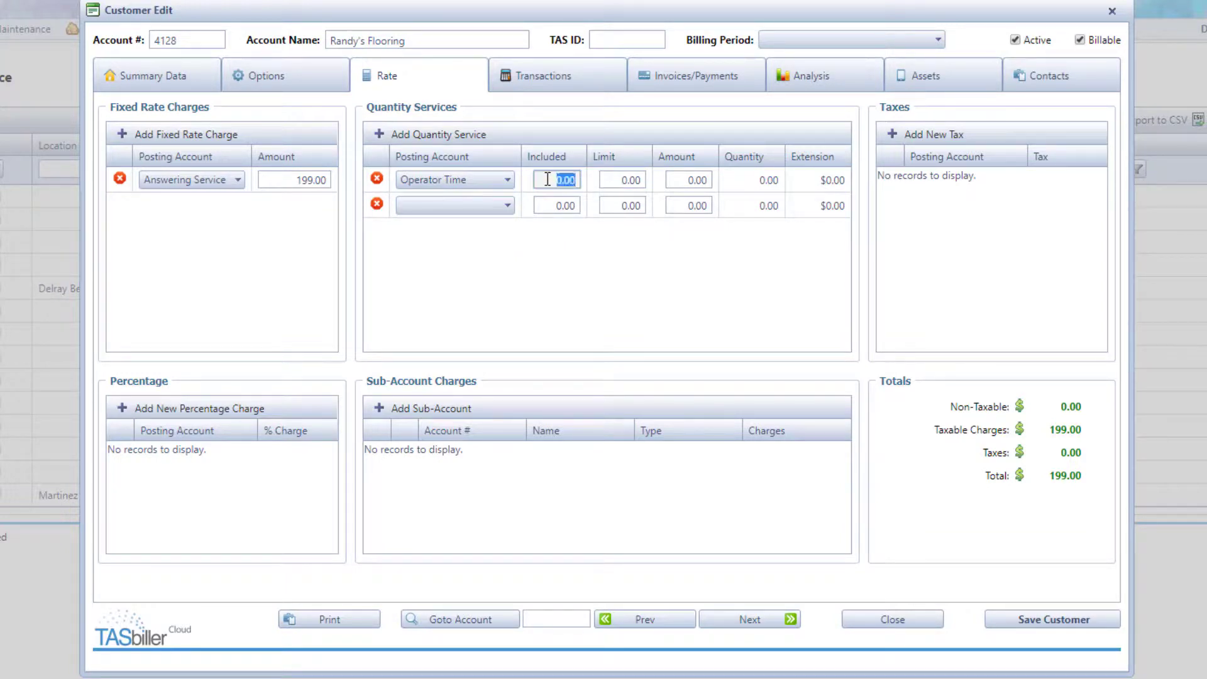
text(150)
click(677, 180)
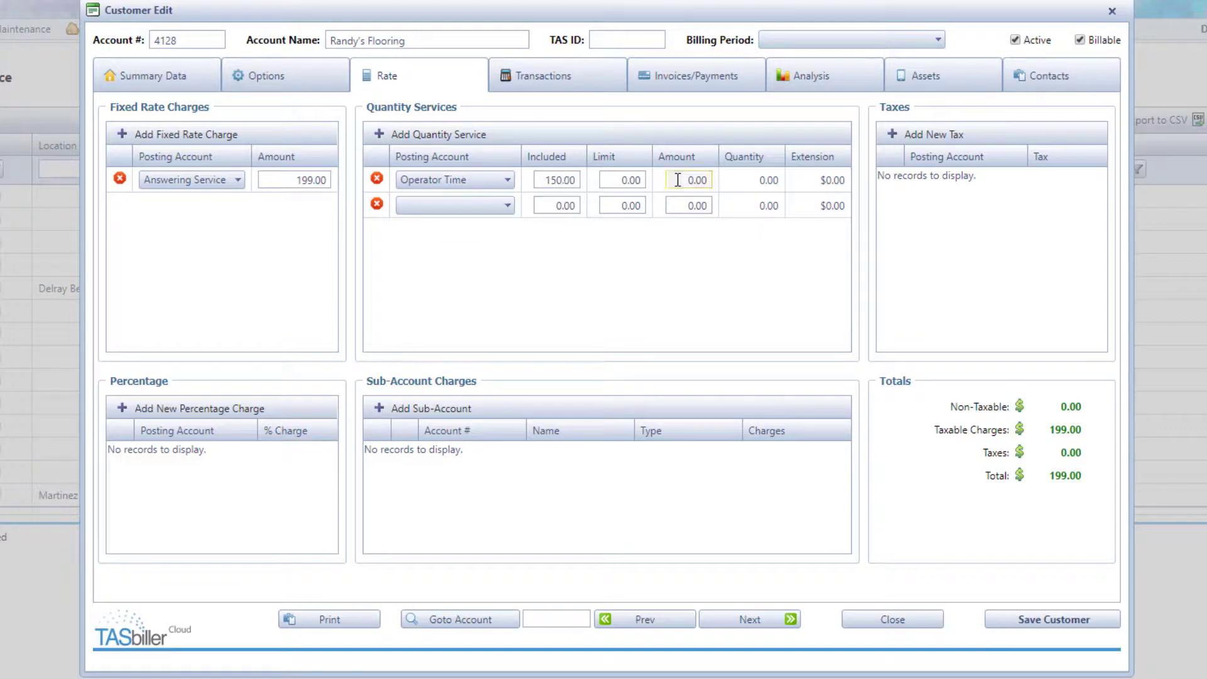
text(1.75)
- Make the second quantity service Patch Charges at 0.55 and save the rate charges
click(509, 208)
click(510, 209)
click(510, 209)
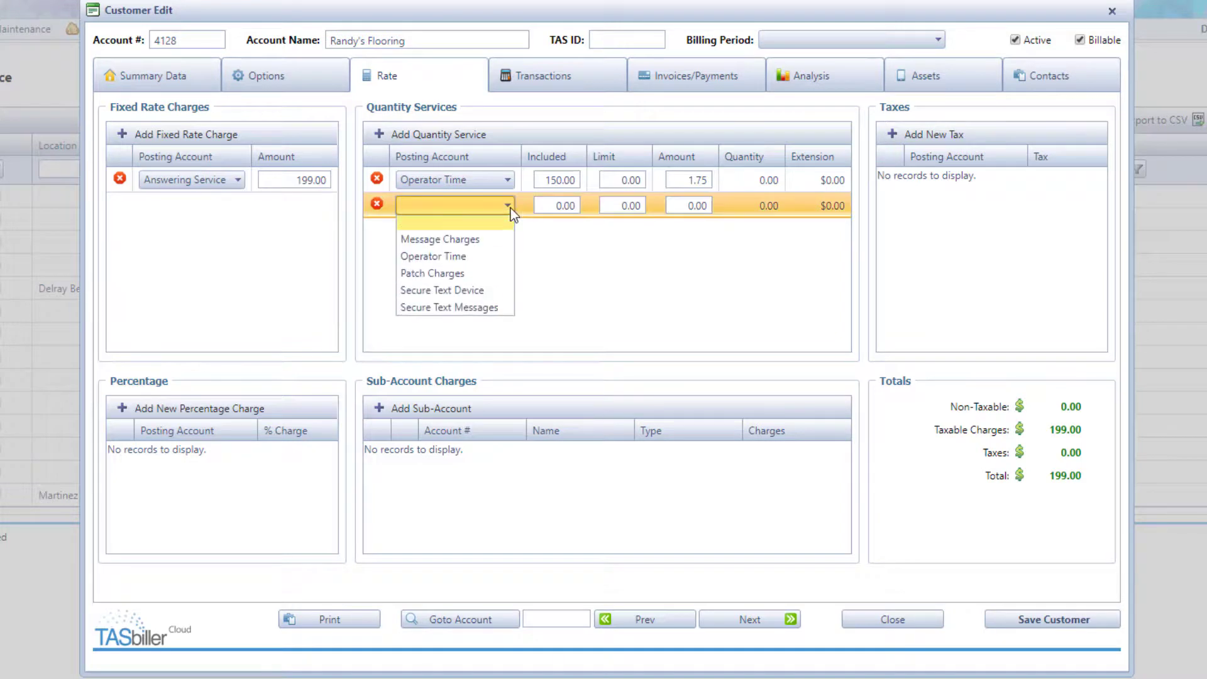
click(493, 275)
click(683, 206)
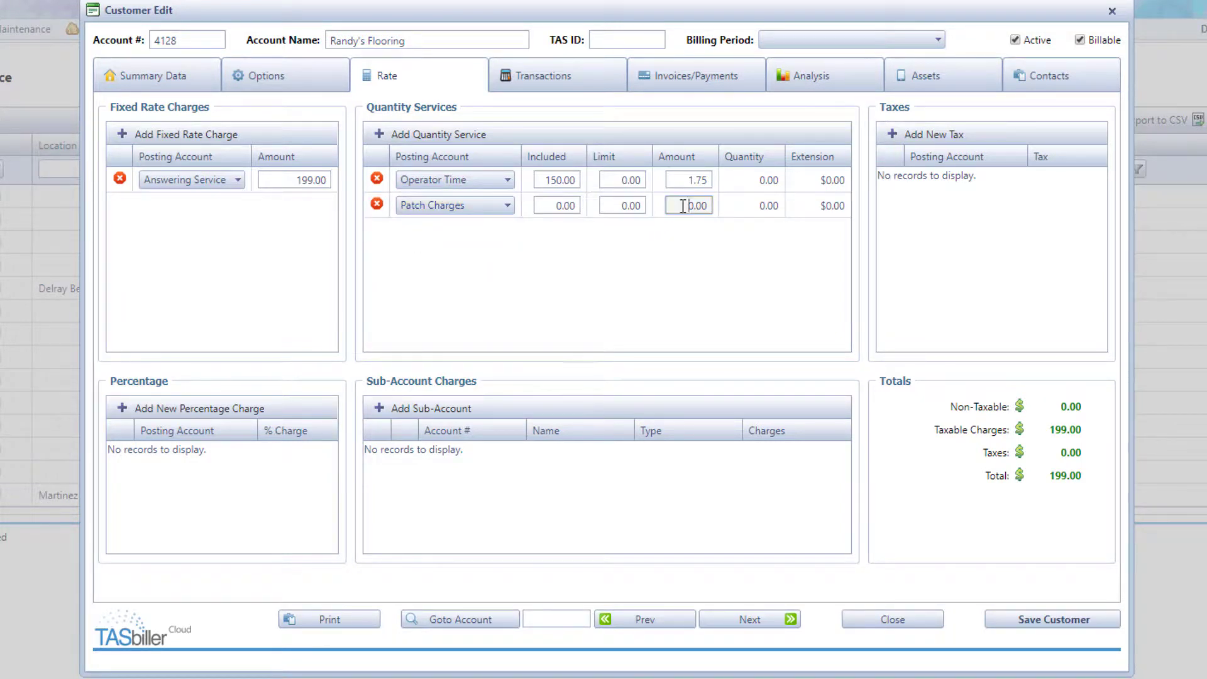
key(BackSpace)
text(.55)
key(Tab)
click(1056, 619)
click(188, 84)
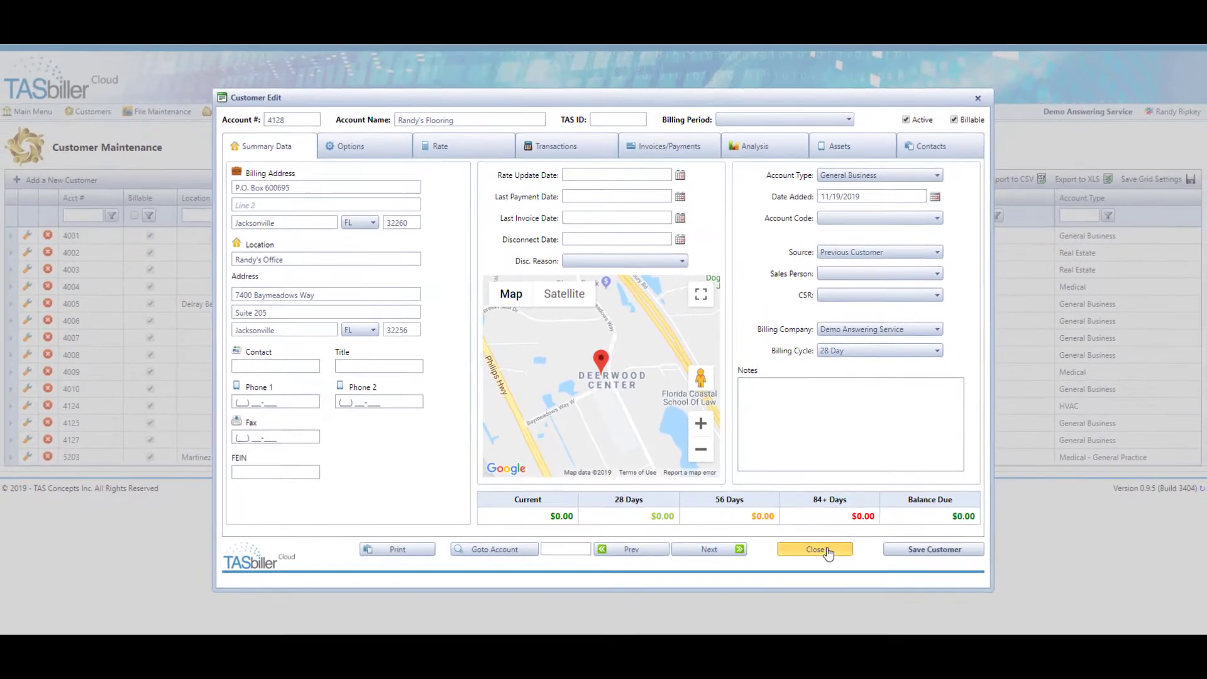
- Close the new customer's edit record to return to the Customer Maintenance list
click(815, 549)
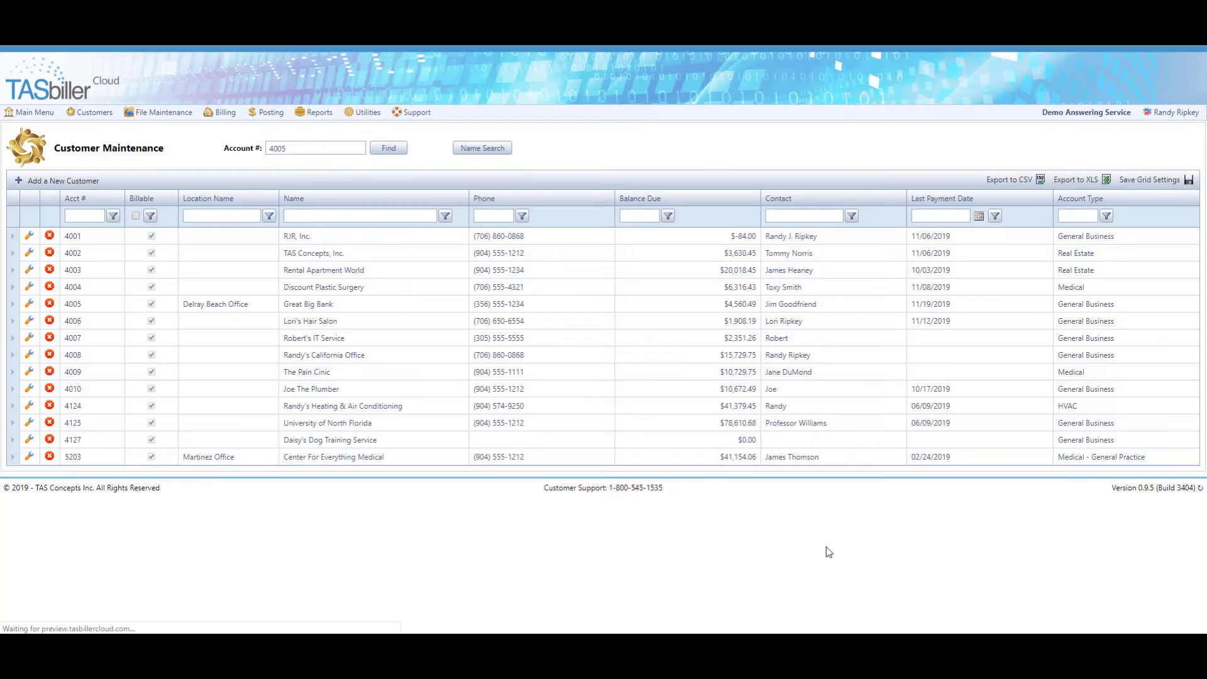